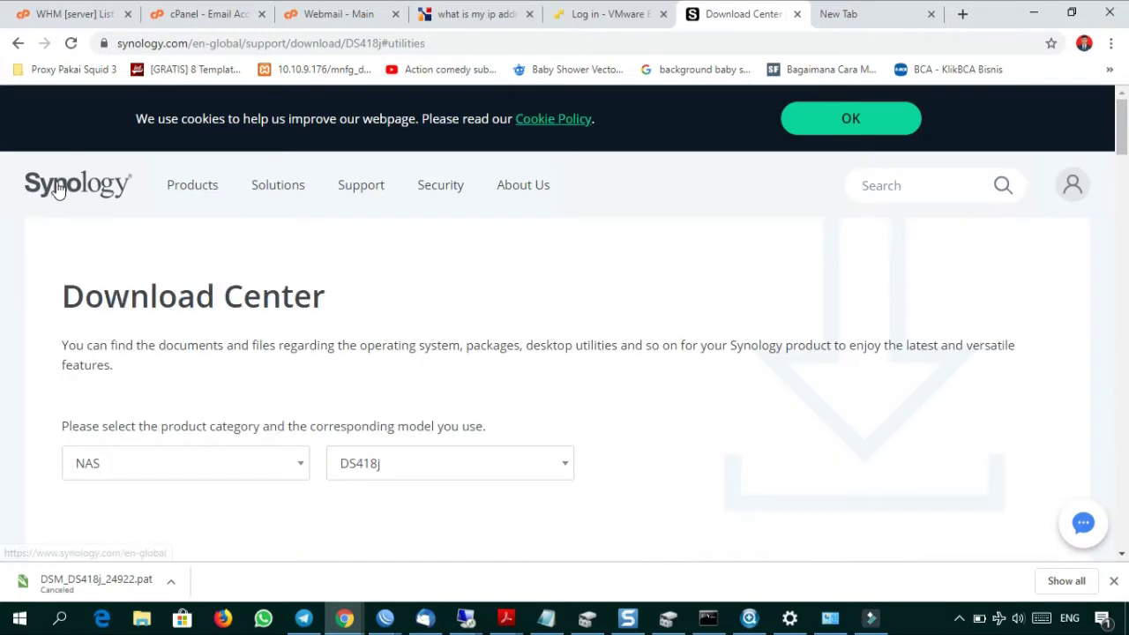
left_click_drag(1123, 127, 1122, 132)
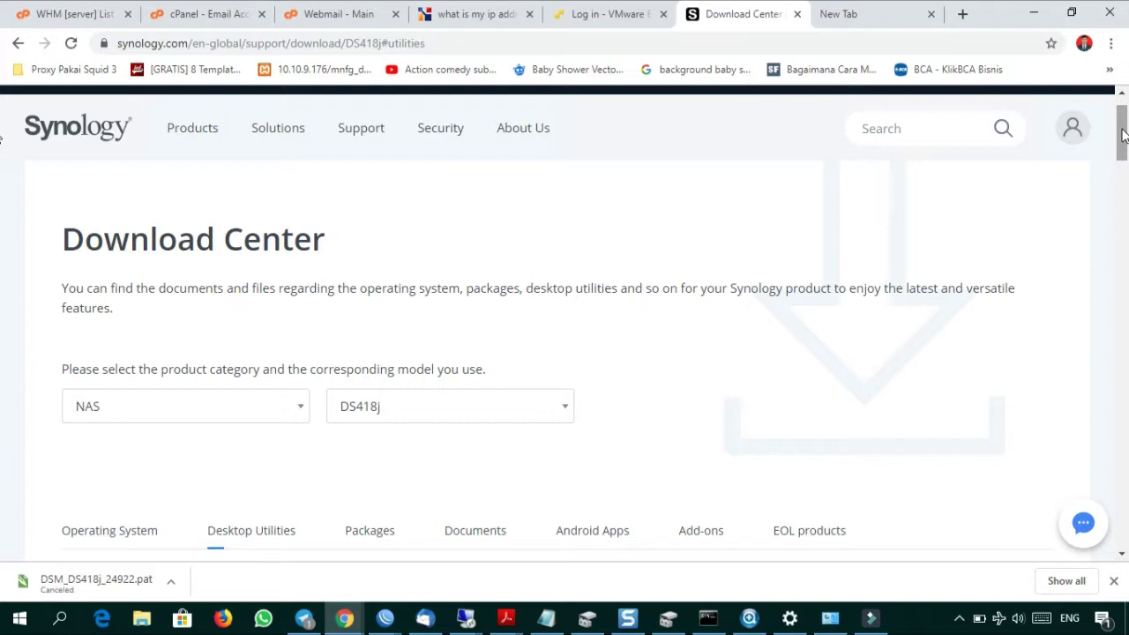
left_click_drag(1122, 132, 1124, 126)
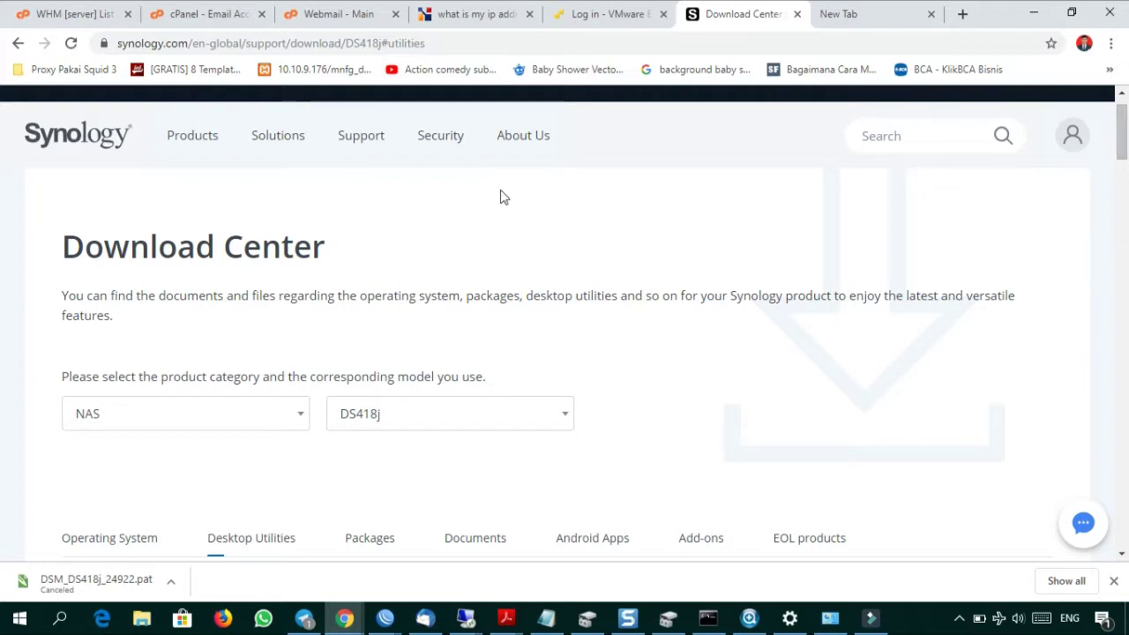
left_click(180, 427)
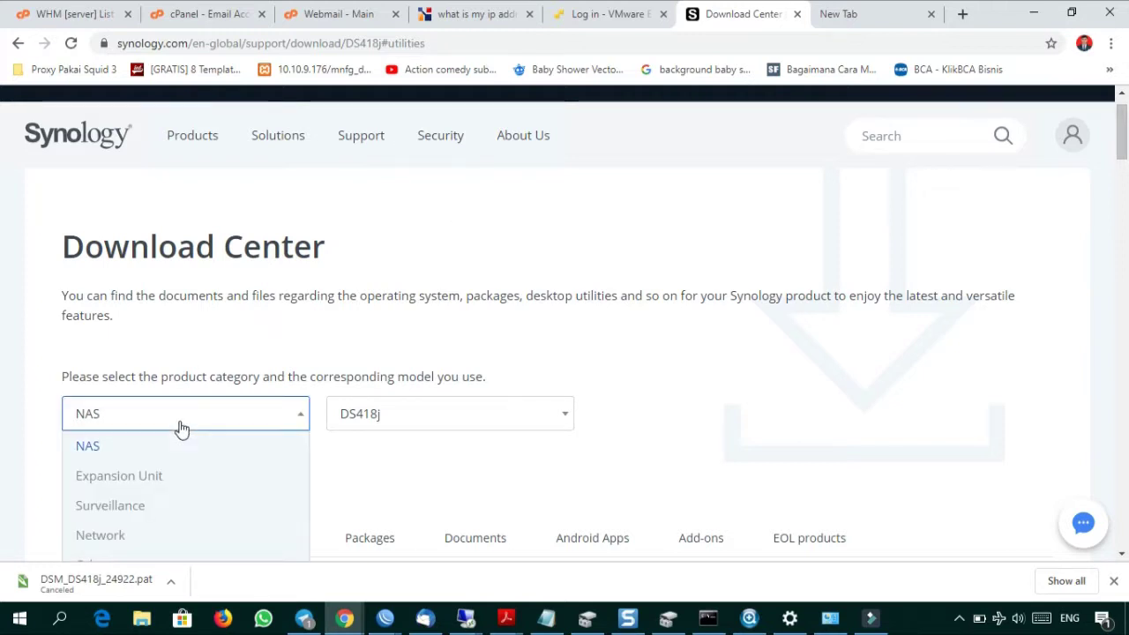
left_click(233, 346)
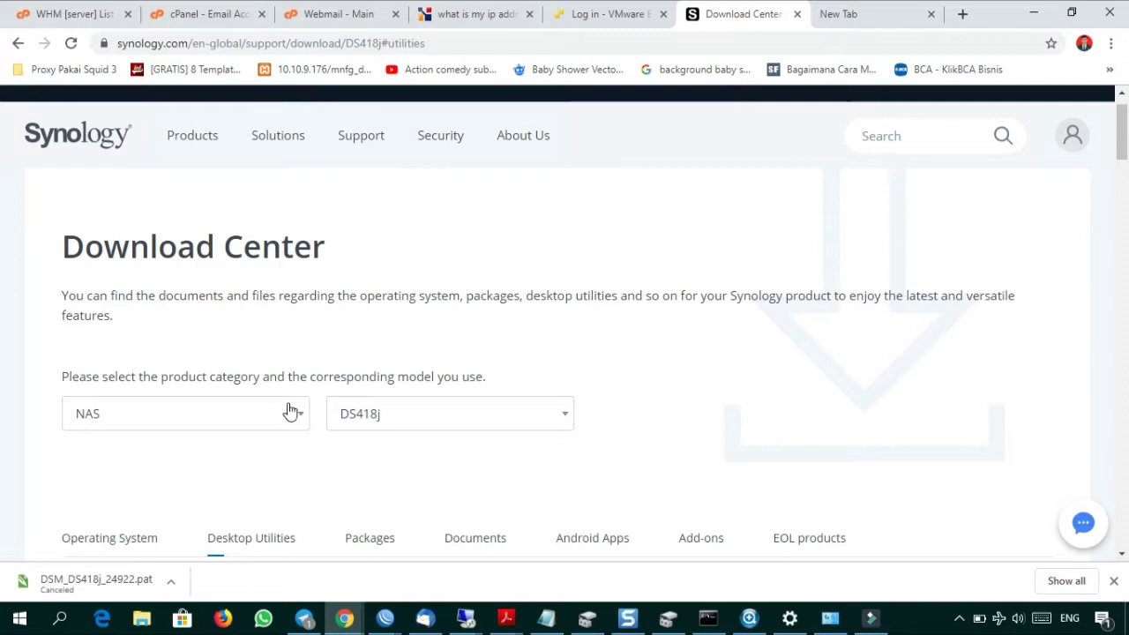
mouse_move(1122, 143)
left_mouse_down()
mouse_move(1126, 169)
mouse_move(1123, 154)
left_mouse_up()
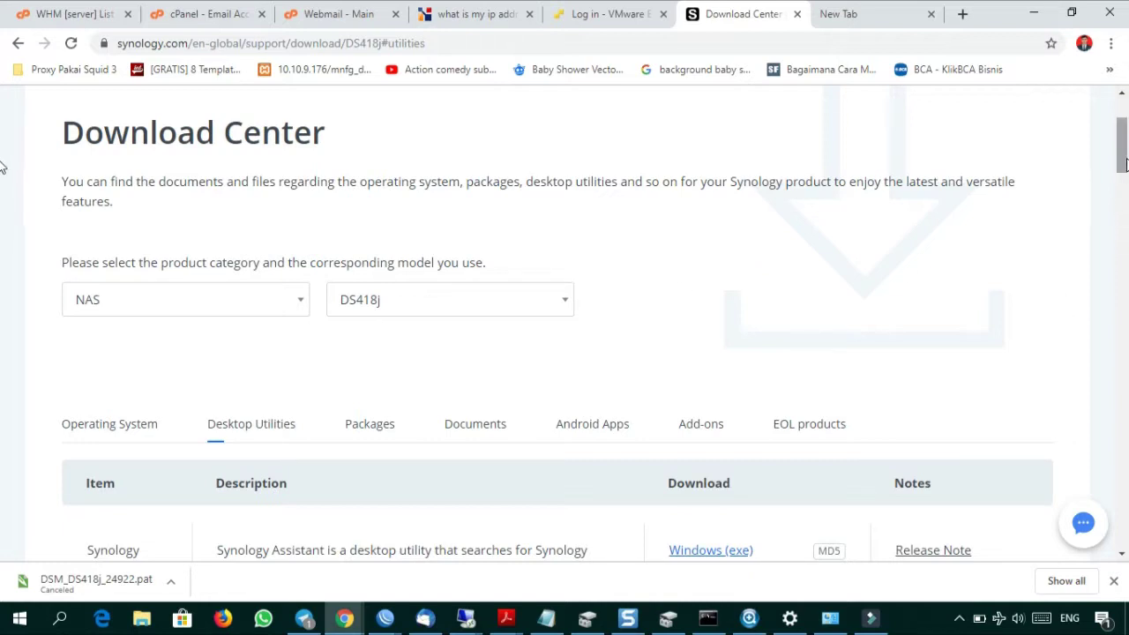
left_click_drag(1125, 164, 1124, 173)
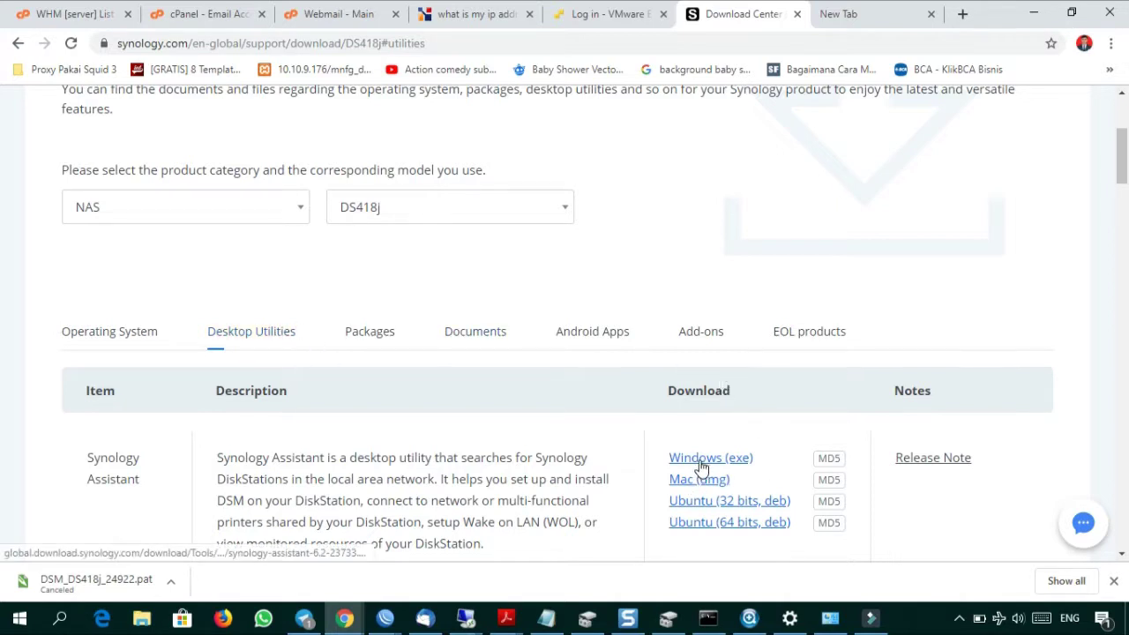
scroll(1122, 185, "down", 1)
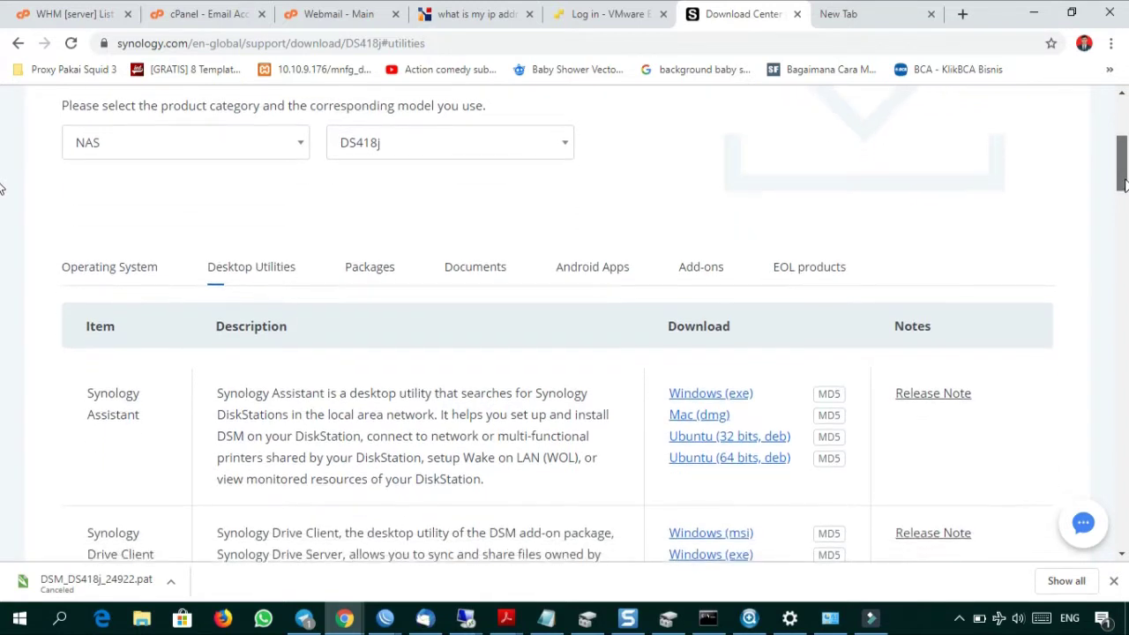
- Switch to Synology Assistant, select the DiskStation server and widen the window to show all server columns
left_click(749, 617)
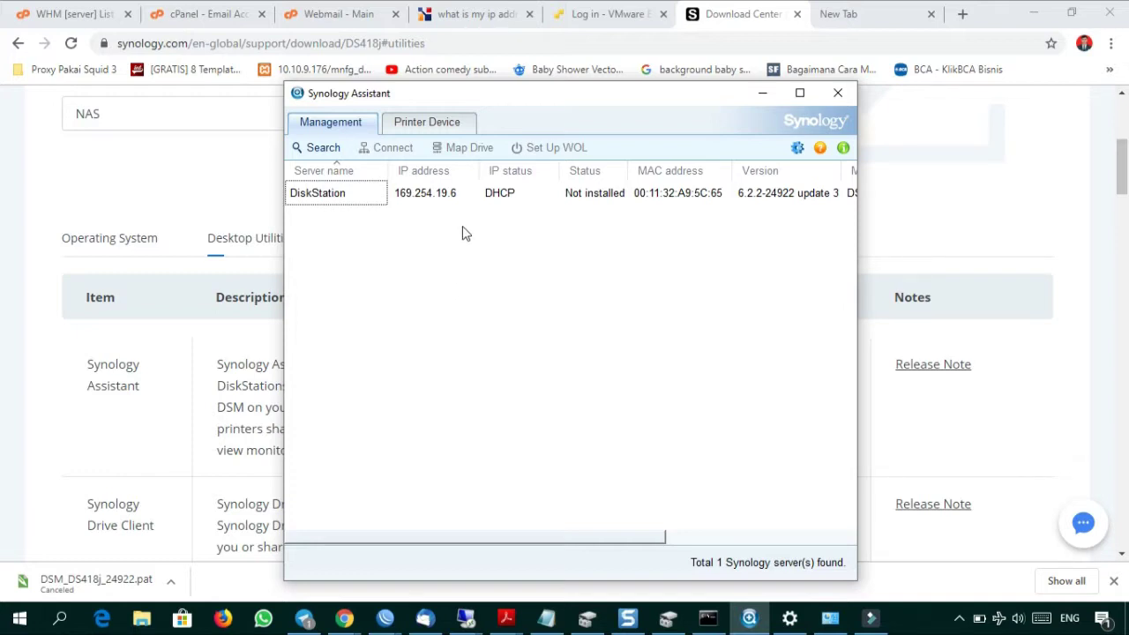
left_click(432, 202)
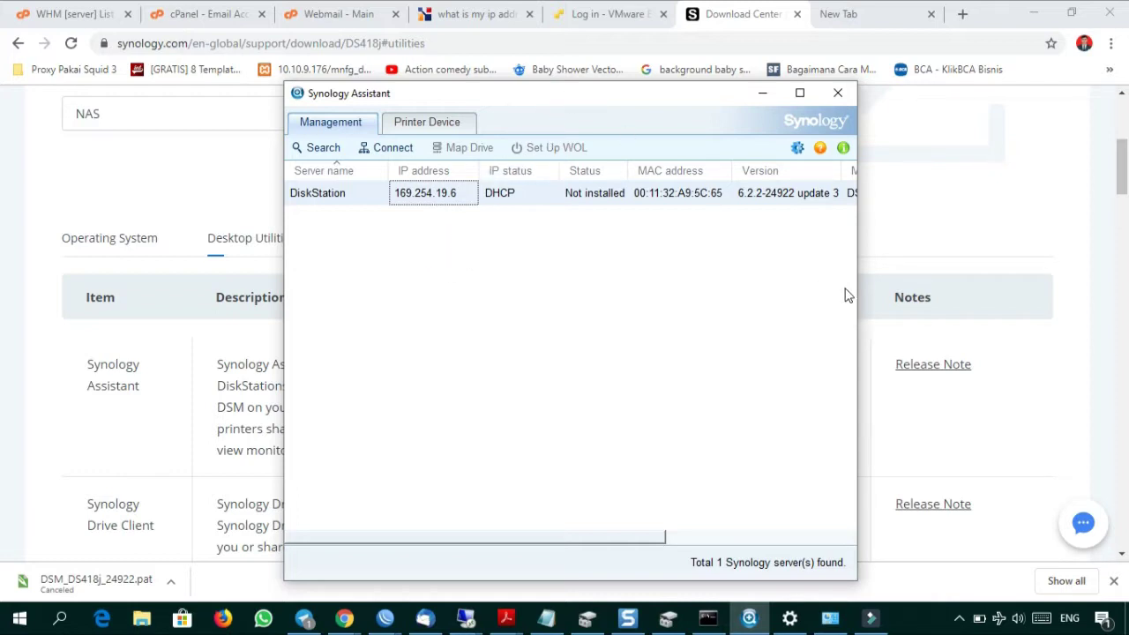
left_click_drag(860, 287, 1066, 294)
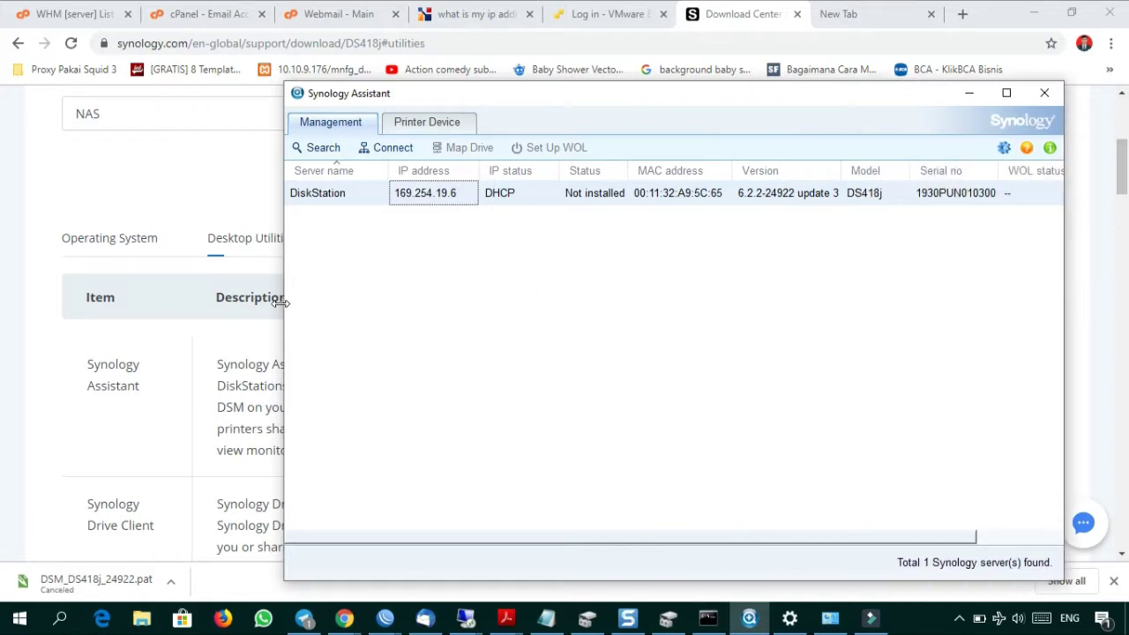
left_click_drag(284, 300, 117, 281)
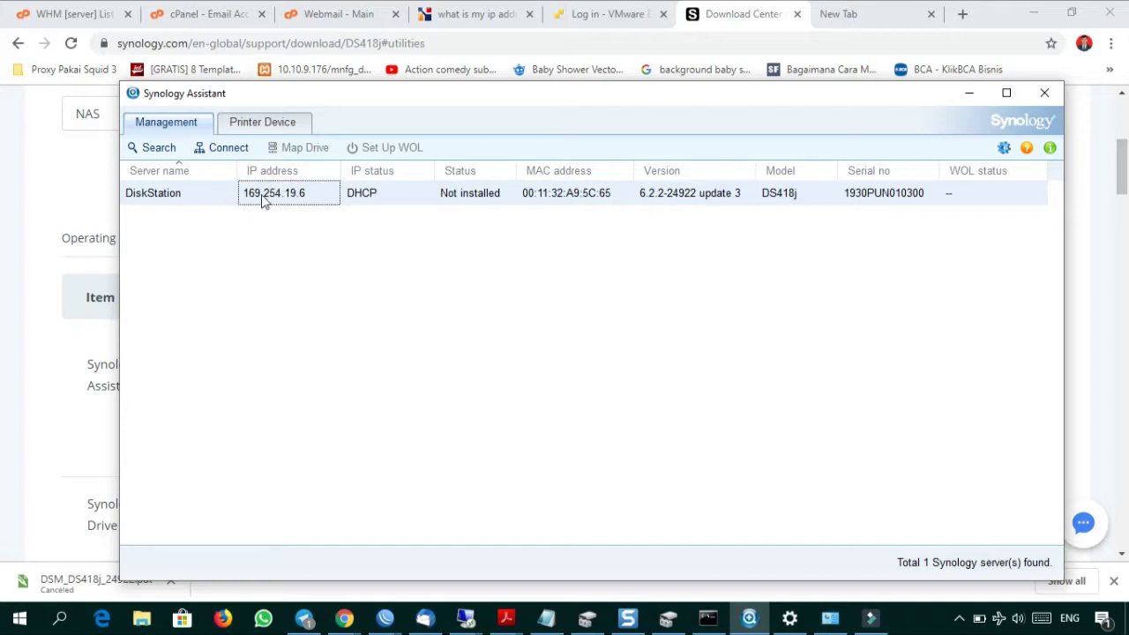
- Try to connect to the DiskStation by accepting the EULA and loading its setup page in the browser
left_click(225, 147)
left_click(413, 471)
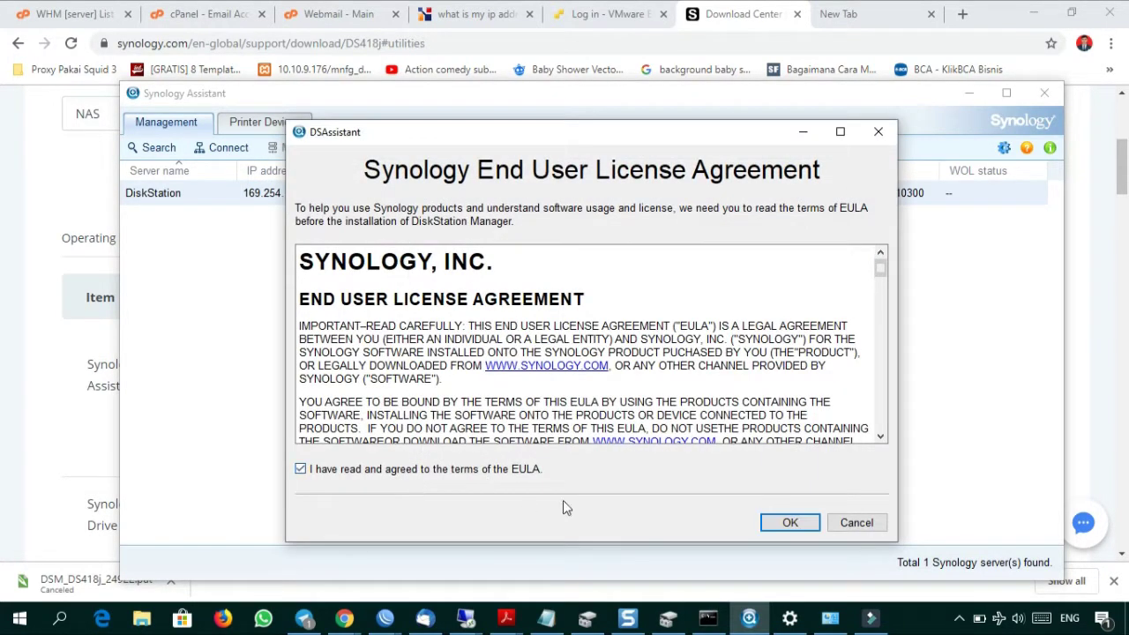
left_click(789, 521)
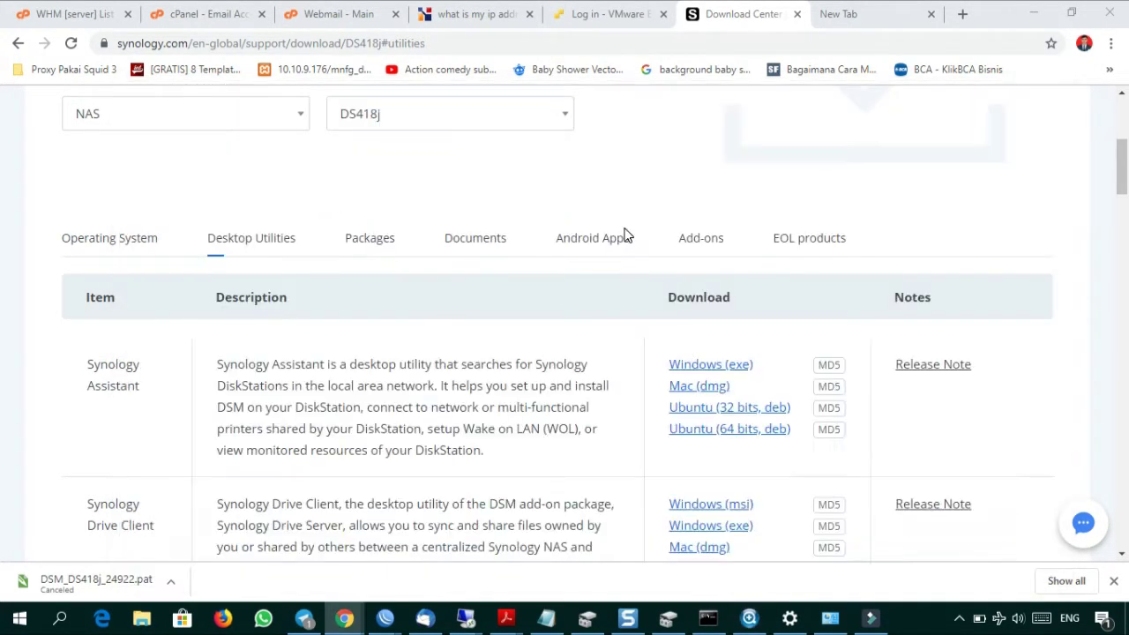
left_click(501, 44)
key("Return")
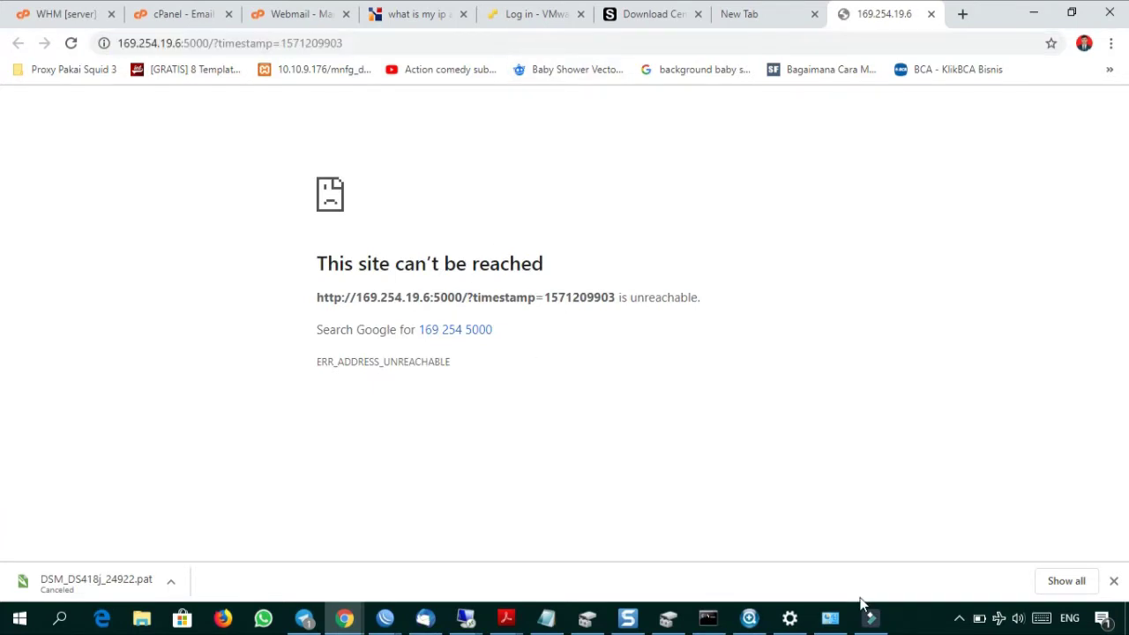
- Switch to Network Connections and check the Ethernet adapter's status and connection details
left_click(830, 618)
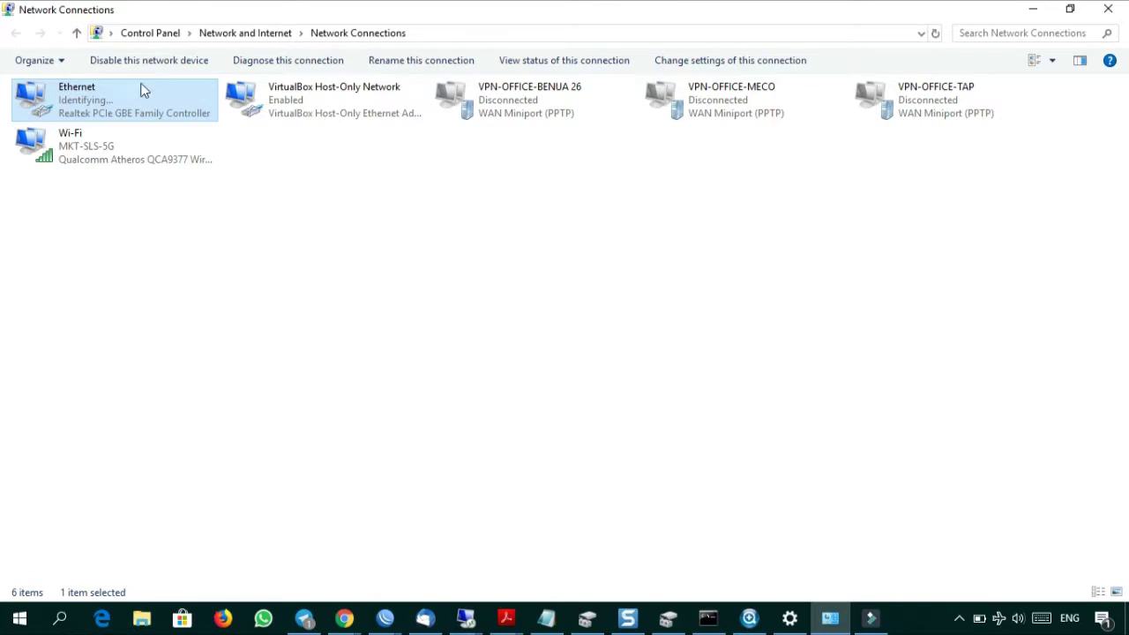
double_click(121, 104)
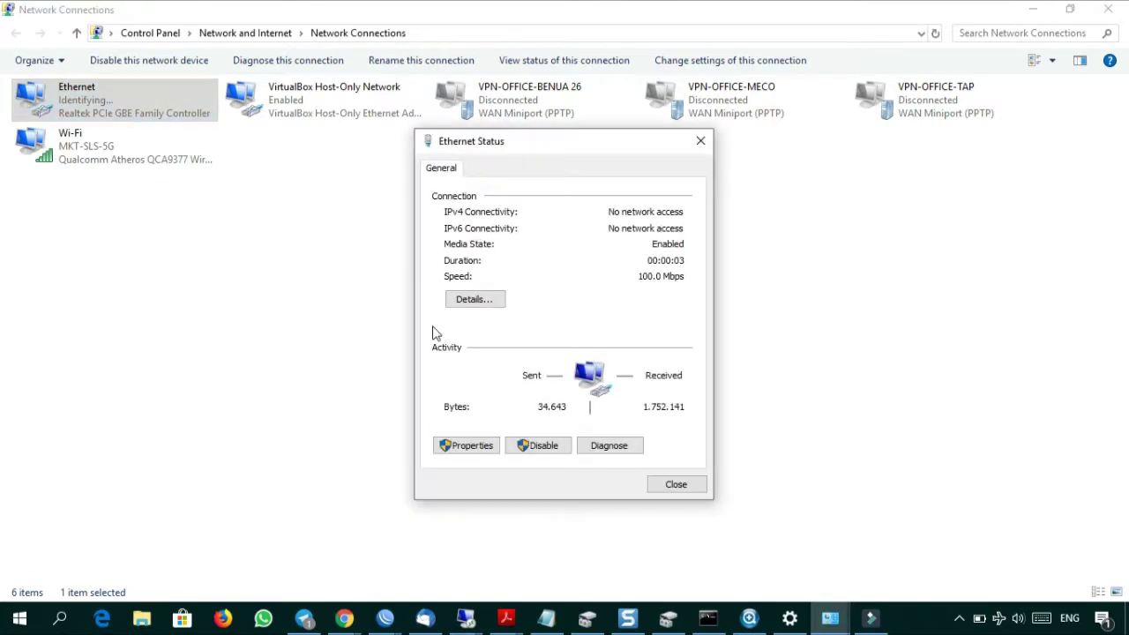
left_click(492, 298)
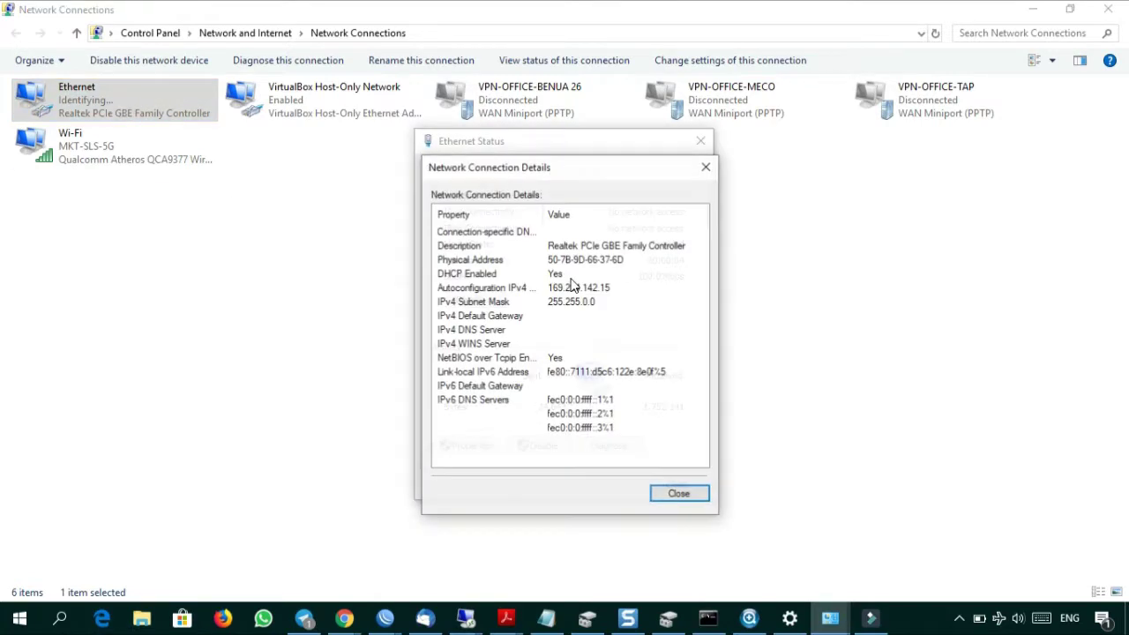
left_click(705, 166)
left_click(701, 143)
- Disable the Ethernet adapter, refresh the connections and enable the adapter again
right_click(111, 107)
left_click(107, 102)
right_click(107, 101)
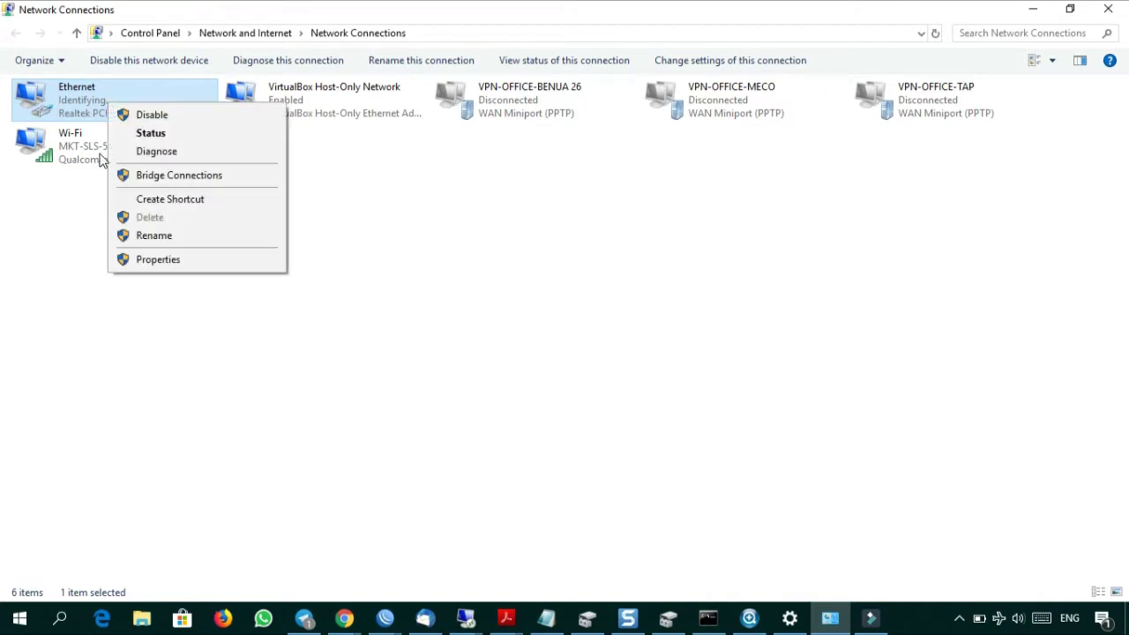
left_click(76, 196)
right_click(139, 223)
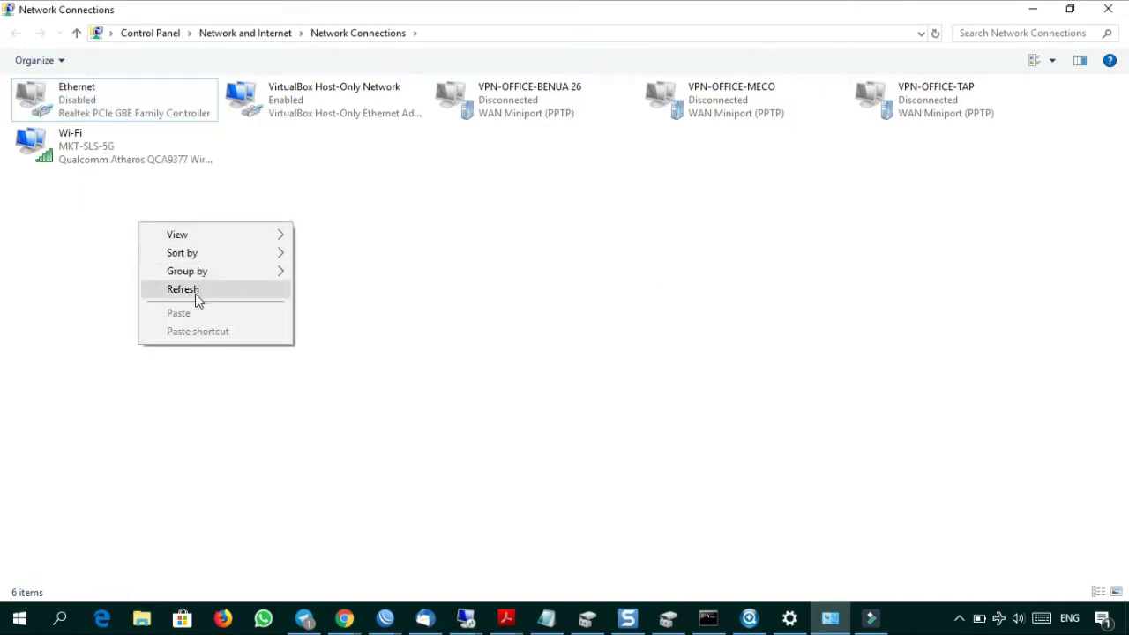
left_click(198, 300)
left_click(119, 97)
right_click(116, 97)
left_click(148, 111)
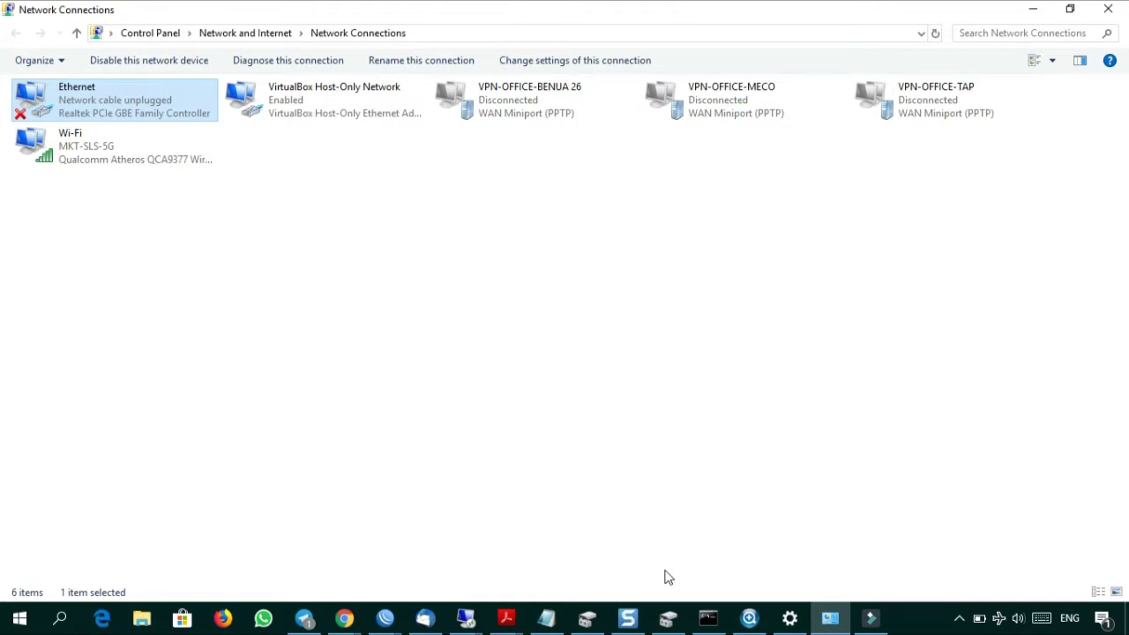
- Switch to Synology Assistant and try searching the local network for Synology servers
left_click(746, 618)
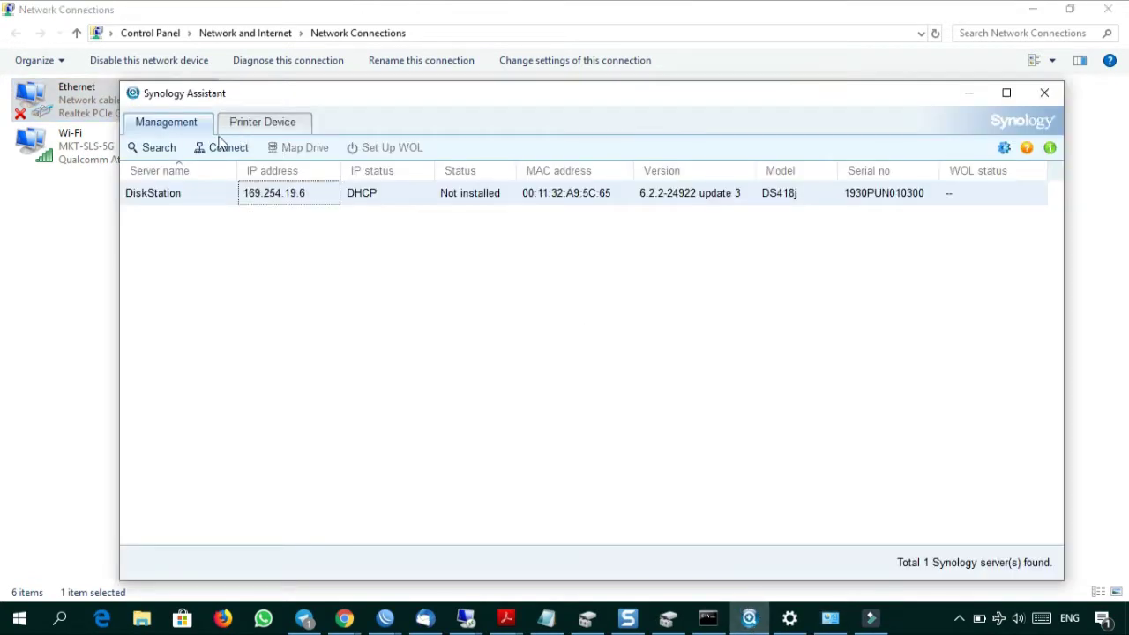
left_click(161, 152)
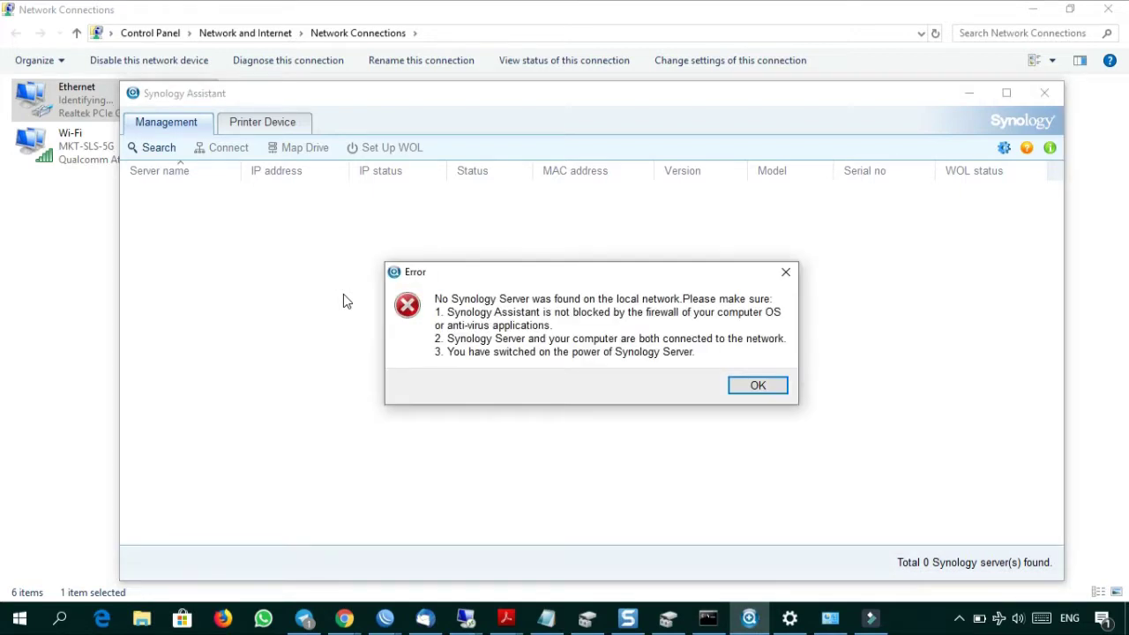
left_click(750, 391)
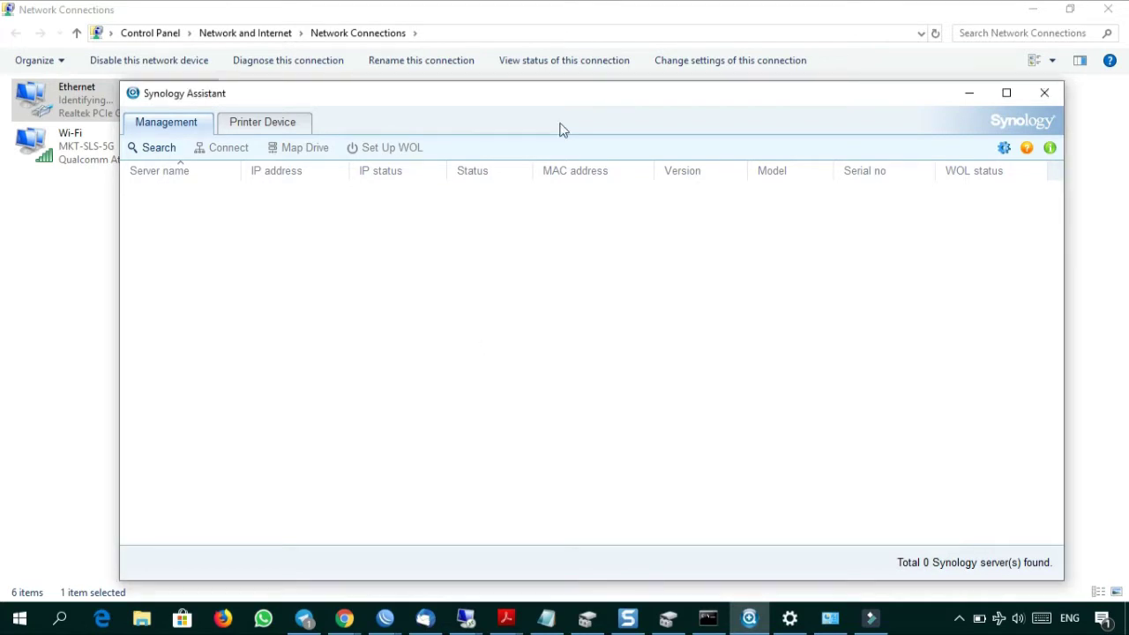
- Restart Synology Assistant and search the local network for the DiskStation again
left_click(1043, 92)
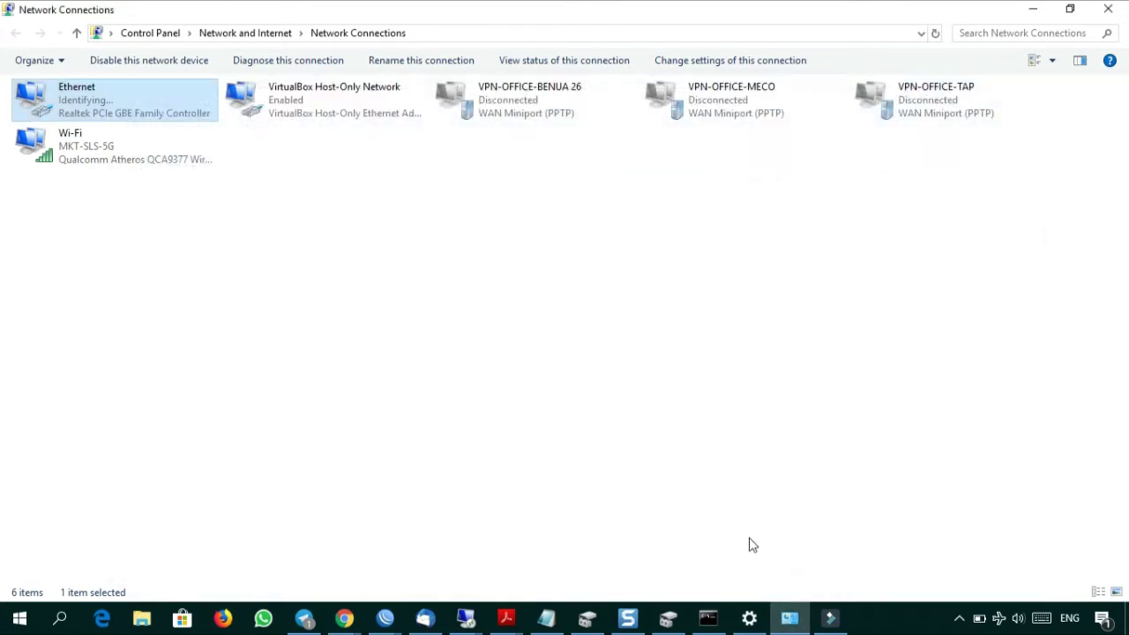
key("super")
type("sy")
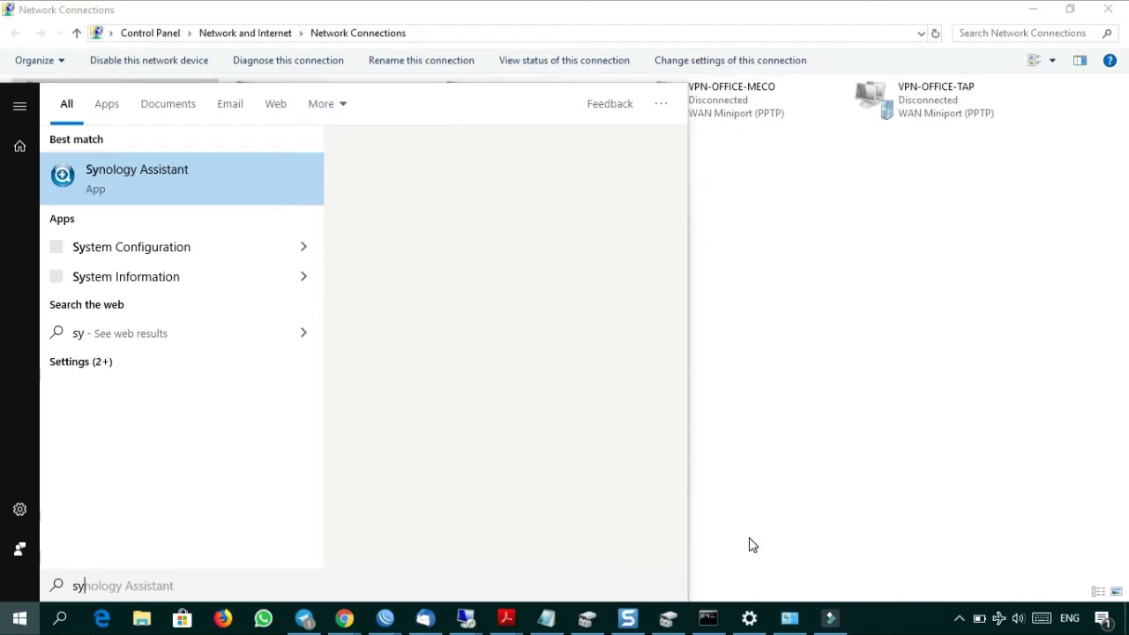
key("Return")
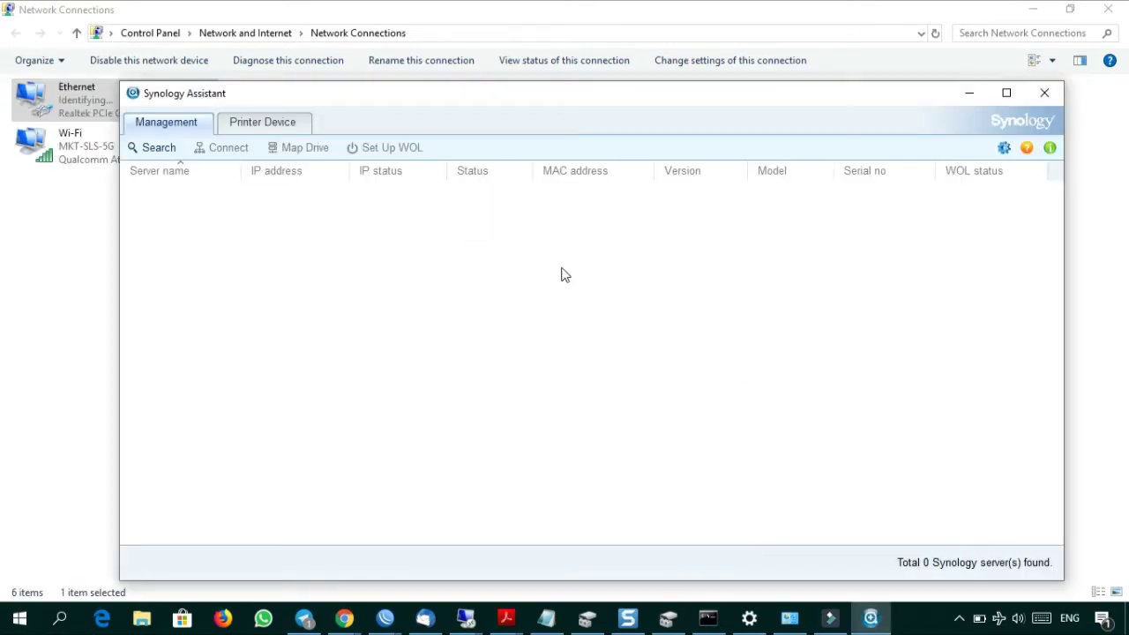
left_click(160, 148)
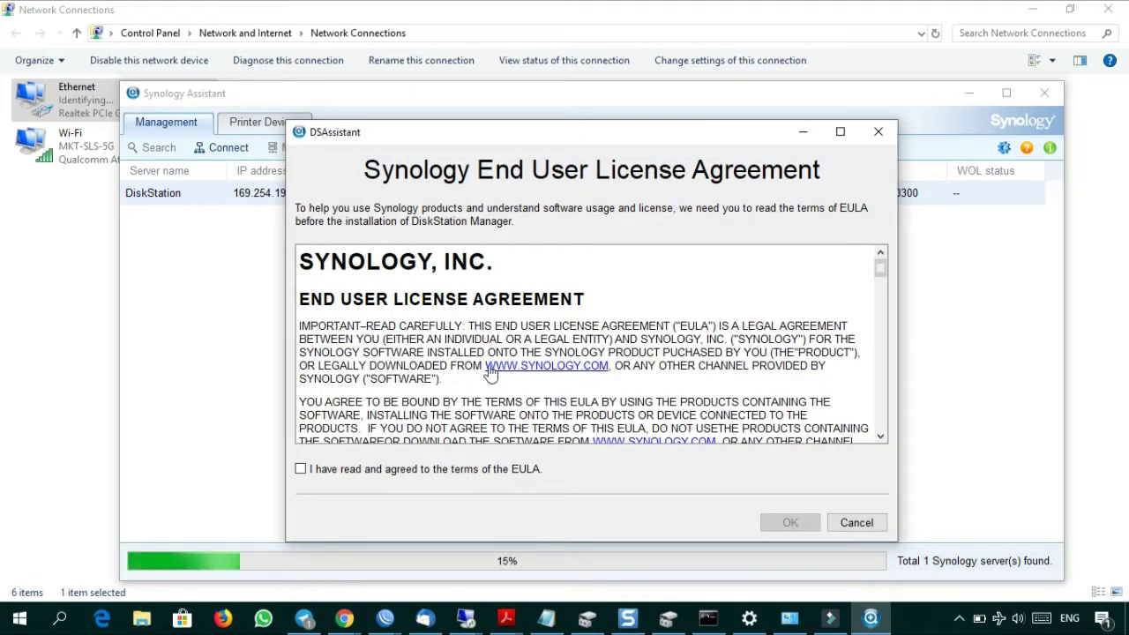
- Accept the EULA to open the DiskStation's Web Assistant in the browser, and close the duplicate Web Assistant tab
left_click(454, 471)
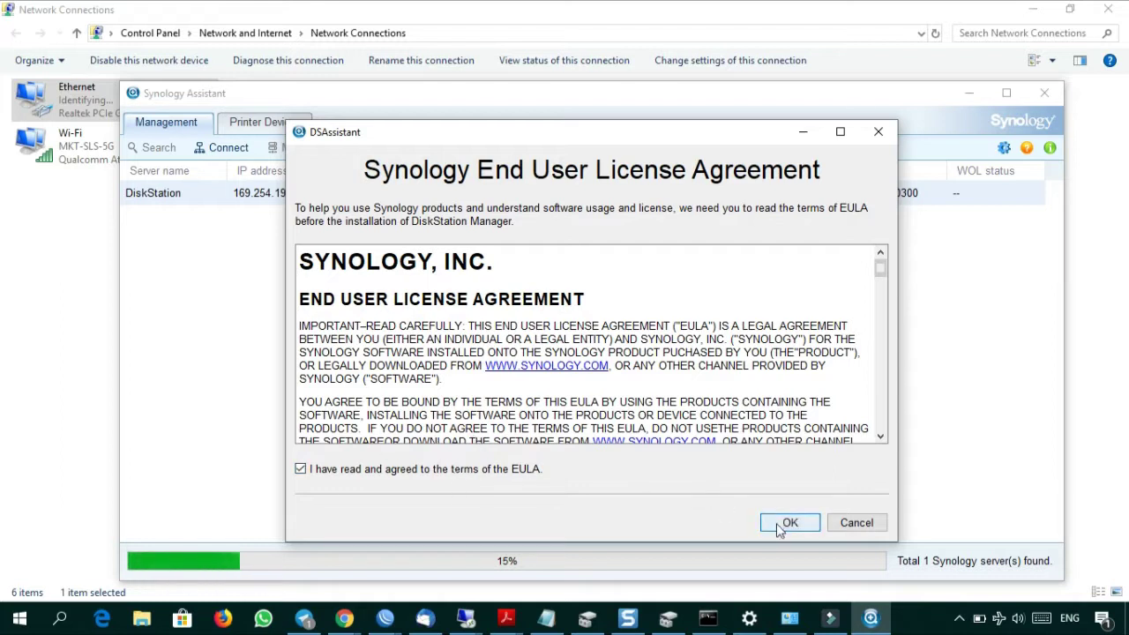
left_click(790, 522)
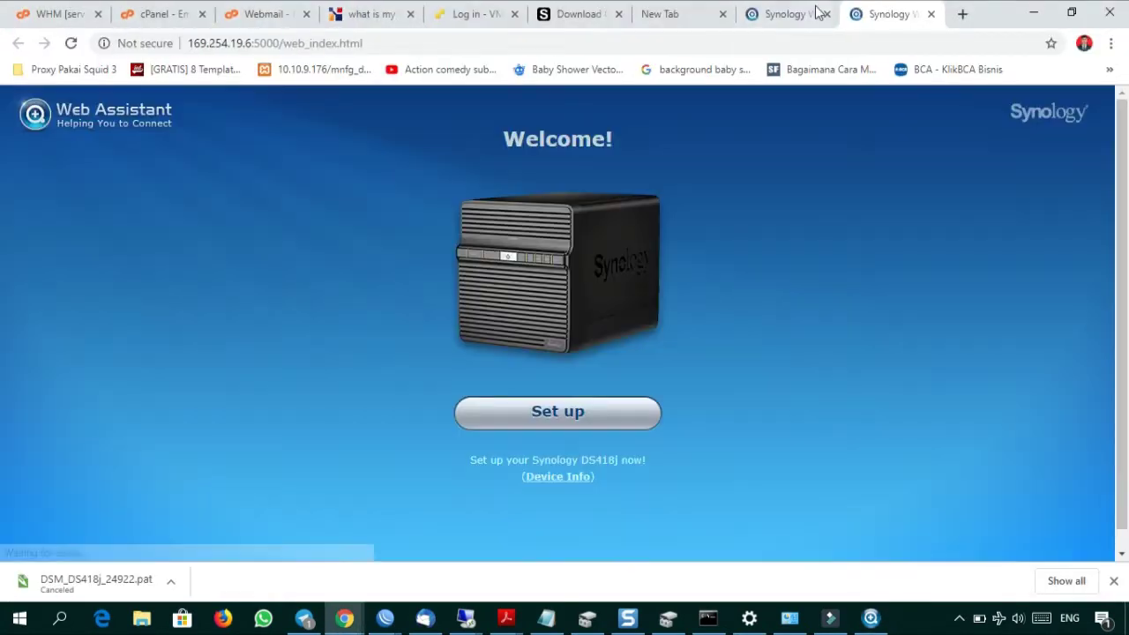
left_click(813, 14)
left_click(826, 14)
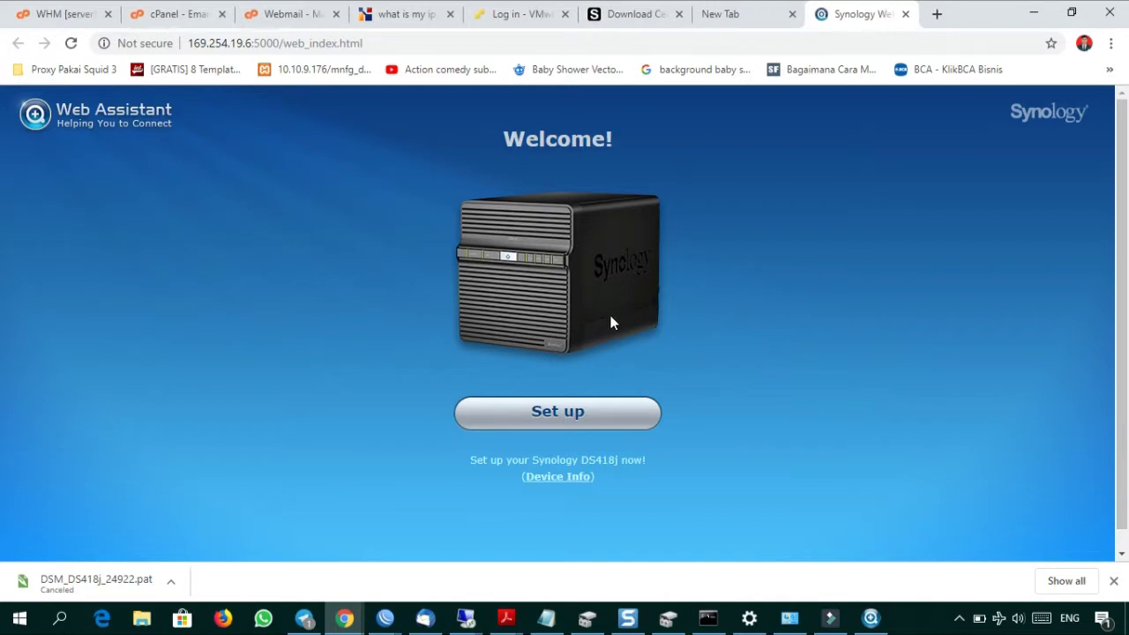
- Start the DS418j setup and go to the DiskStation Manager installation page
left_click(551, 418)
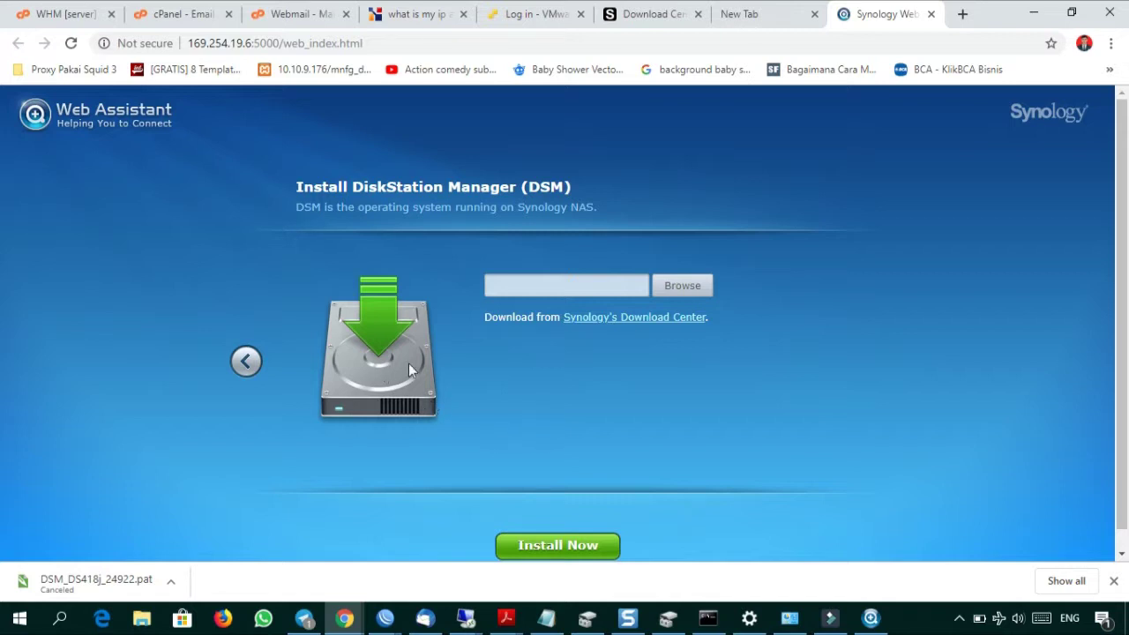
left_click(246, 361)
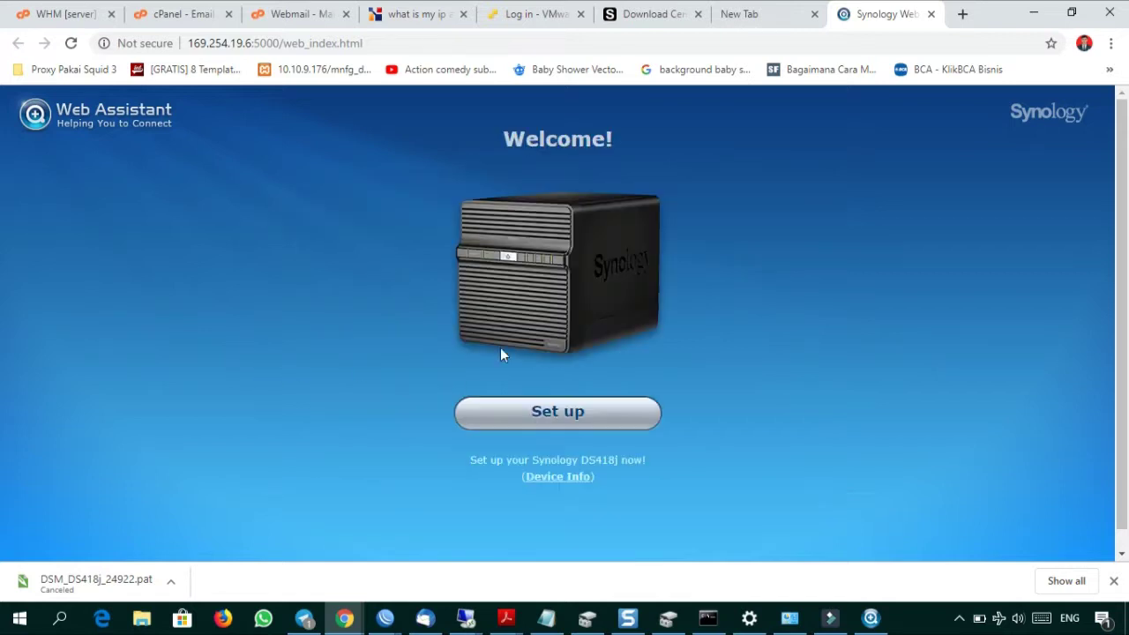
left_click(510, 415)
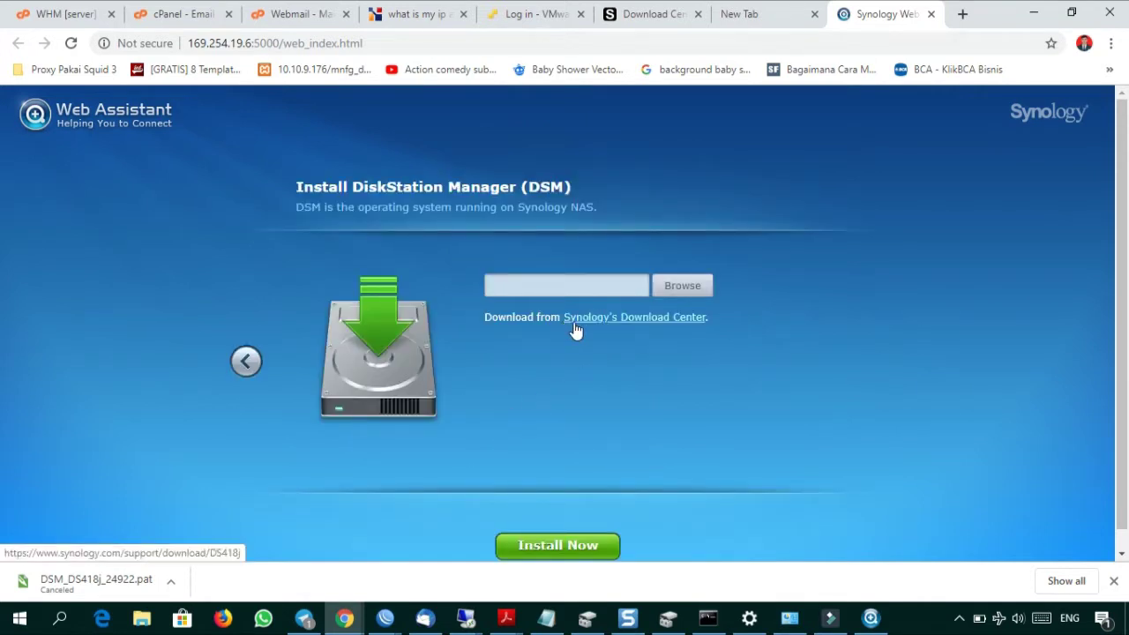
left_click(564, 551)
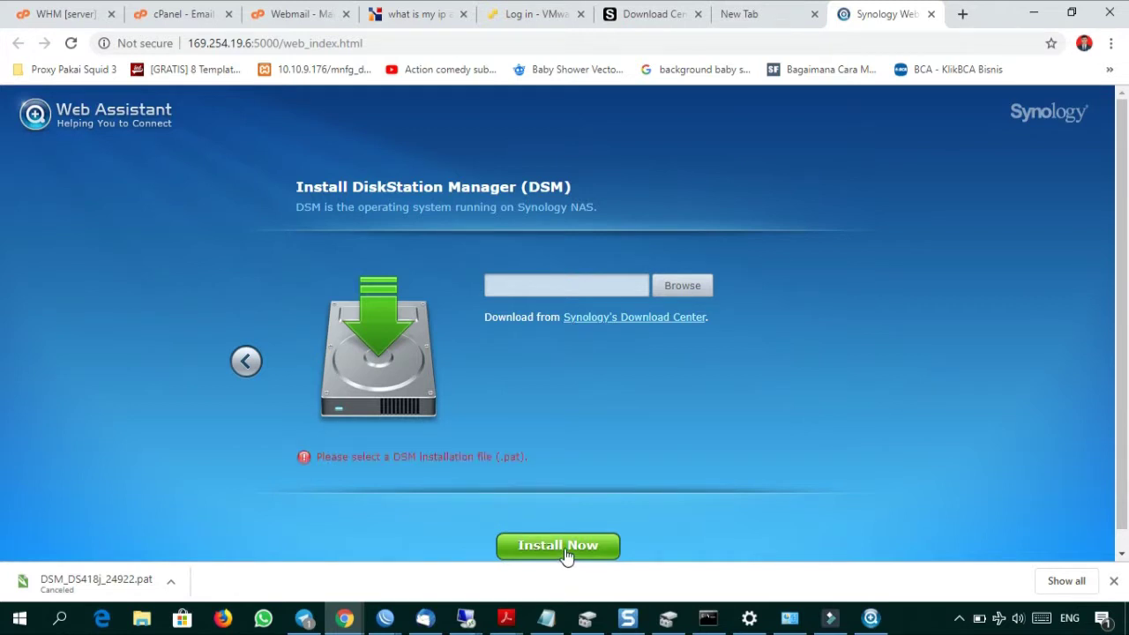
left_click(679, 287)
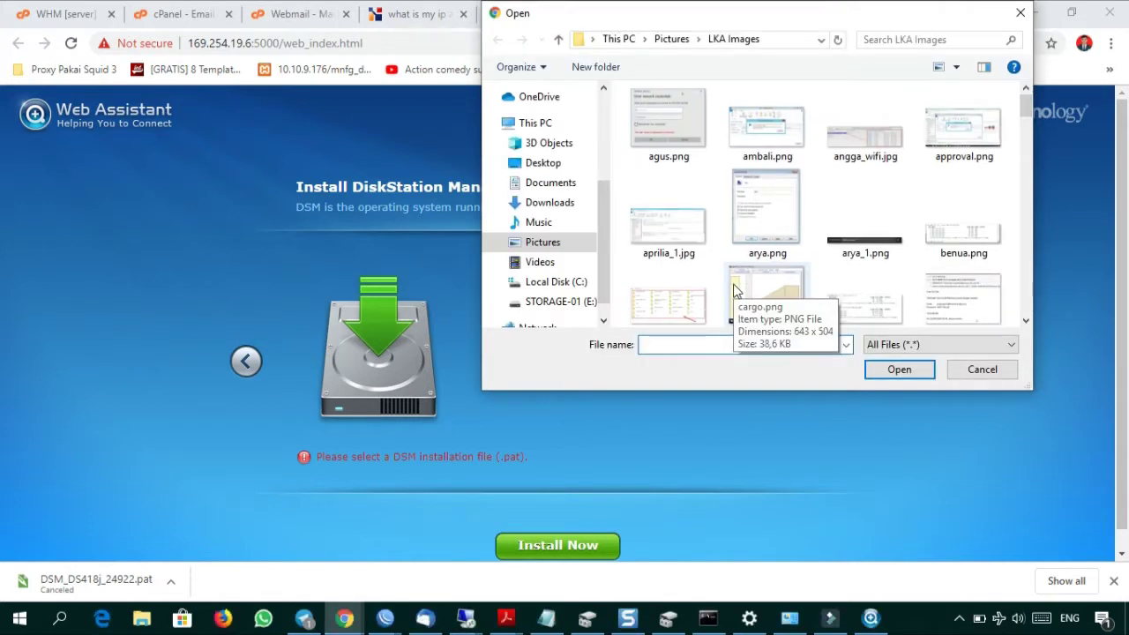
left_click(1020, 12)
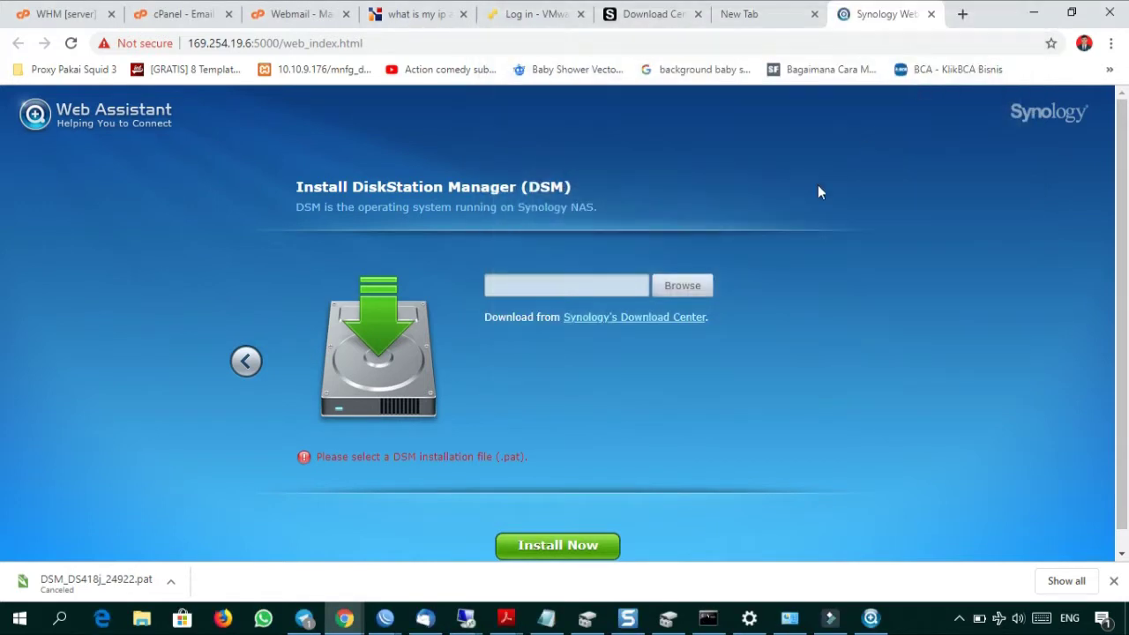
- Open Synology's Download Center for the DS418j and download the DSM 6.2.2 installation file (pat)
left_click(662, 317)
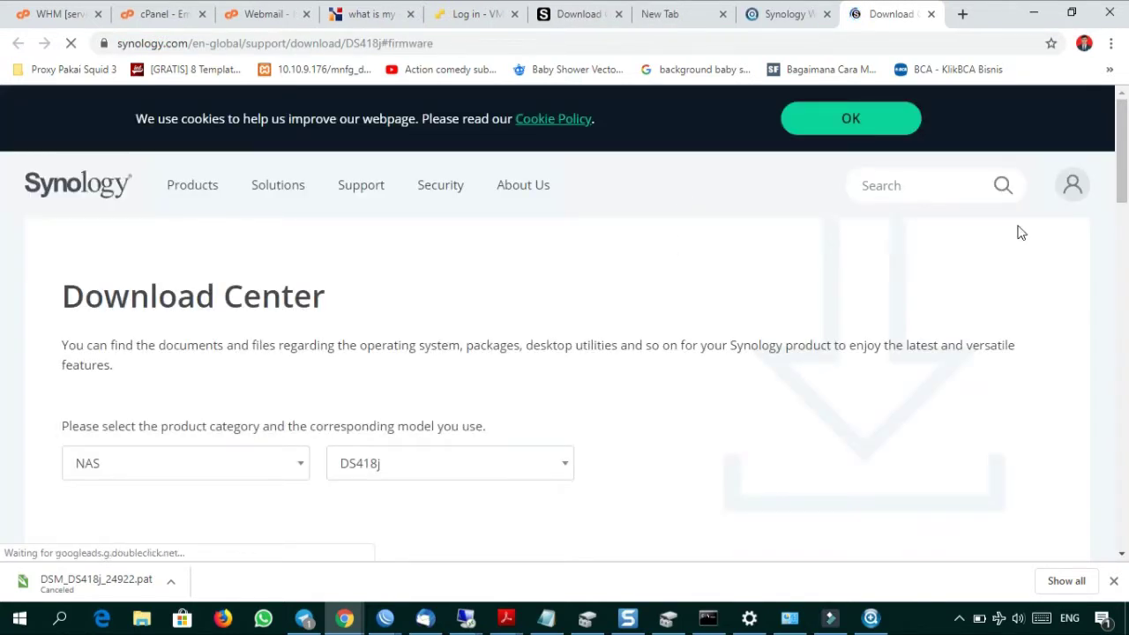
key("ctrl+plus")
key("ctrl+plus")
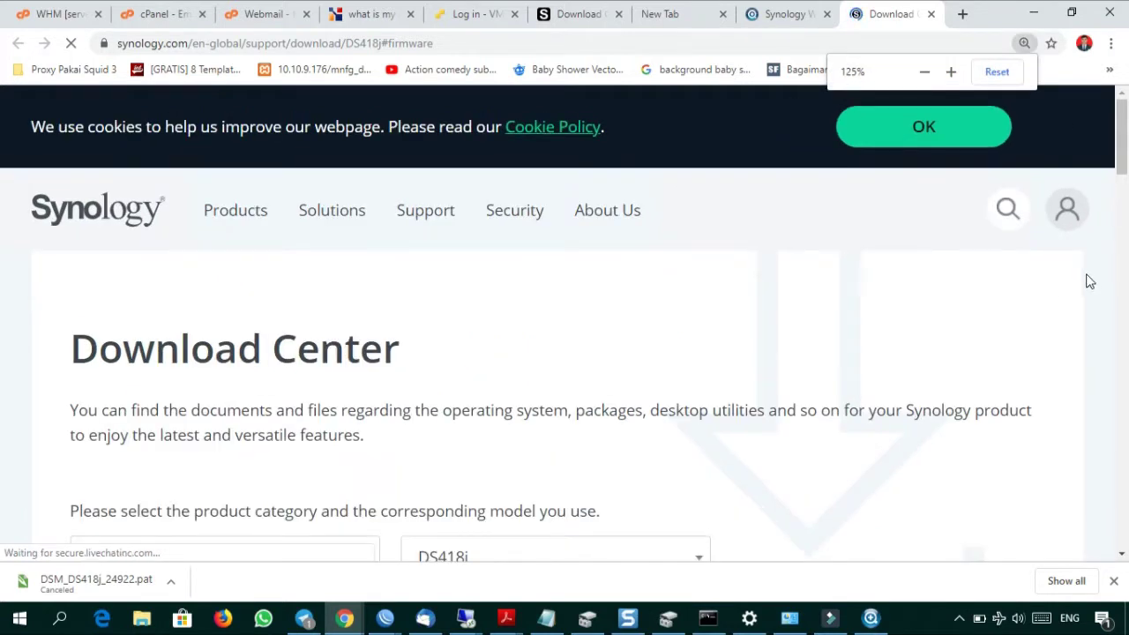
left_click(996, 72)
left_click_drag(1127, 137, 1127, 206)
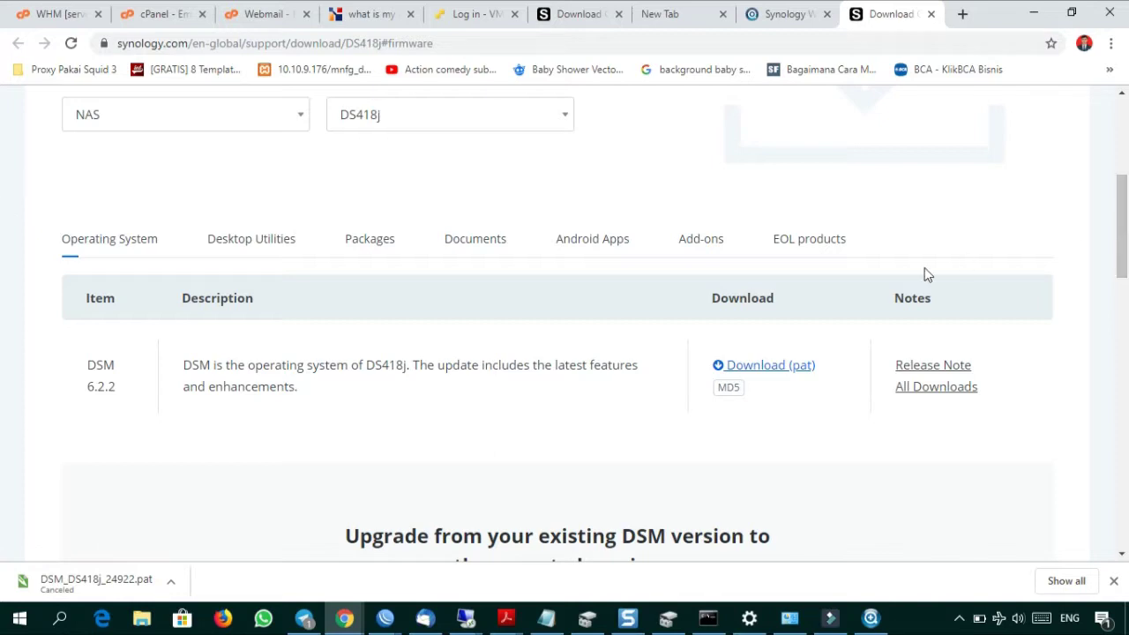
left_click(781, 16)
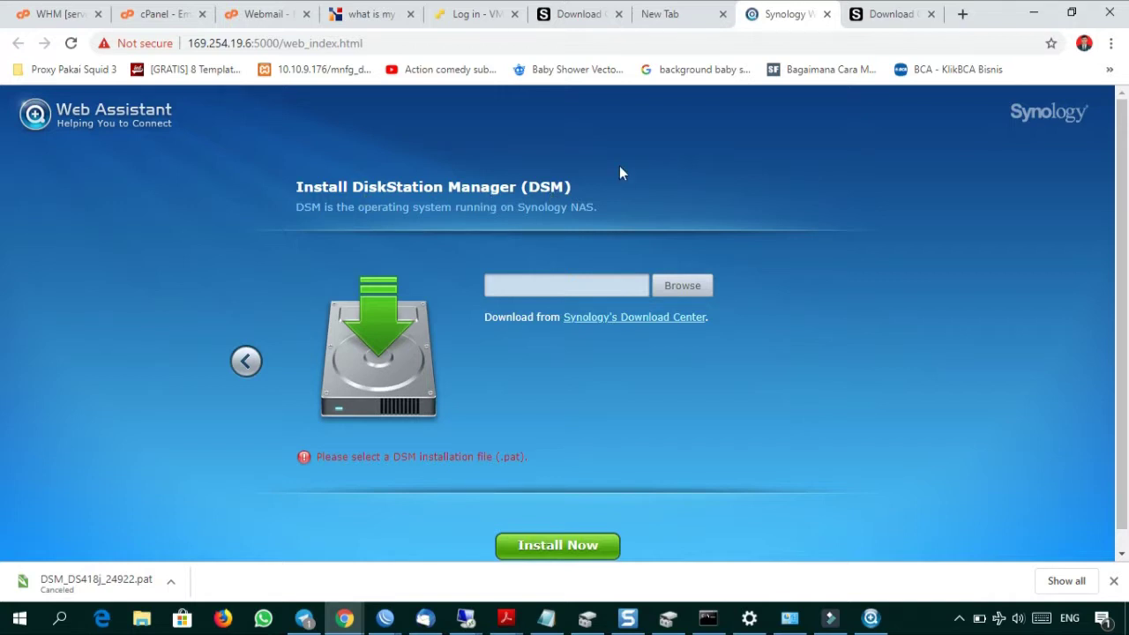
left_click(882, 14)
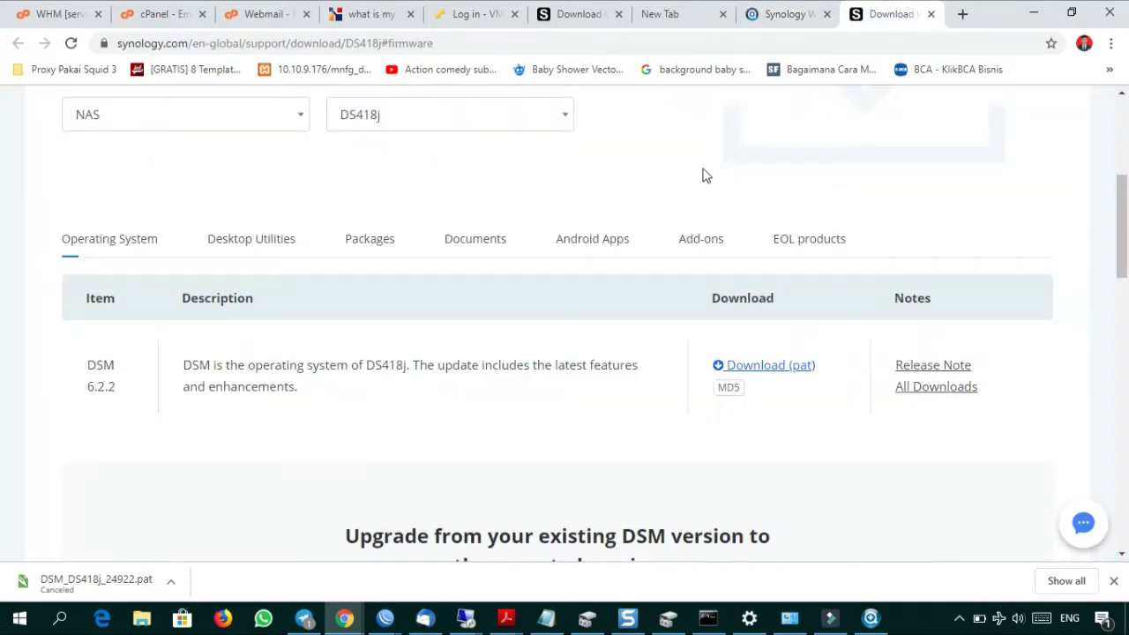
left_click(737, 368)
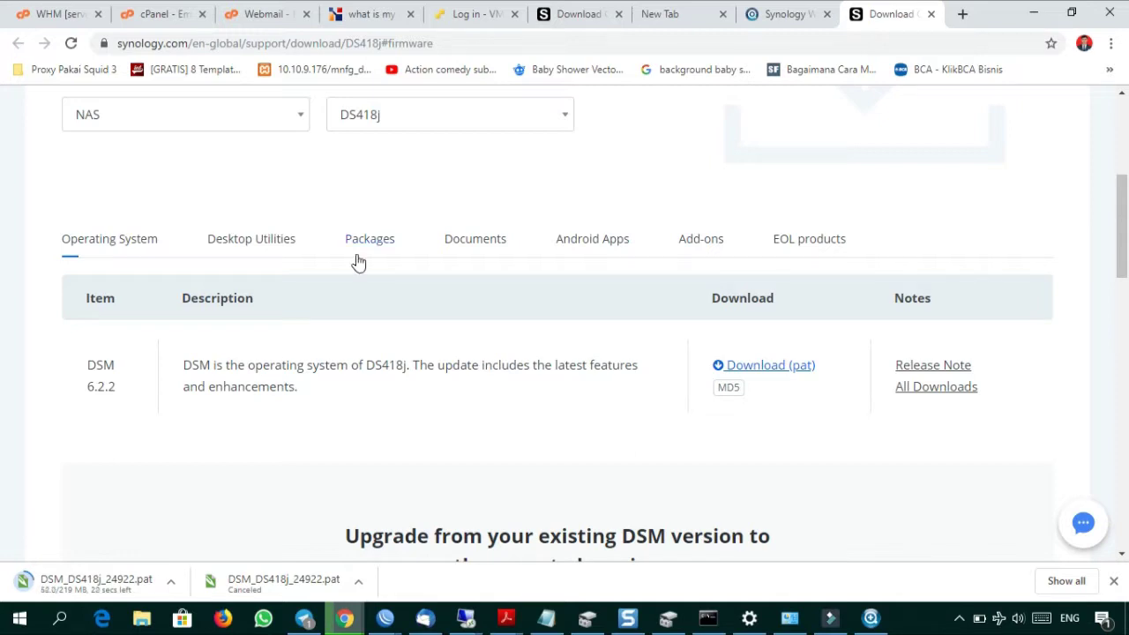
- Show the downloaded DSM_DS418j_24922.pat in its folder and place it on the STORAGE-01 (E:) drive
left_click(791, 18)
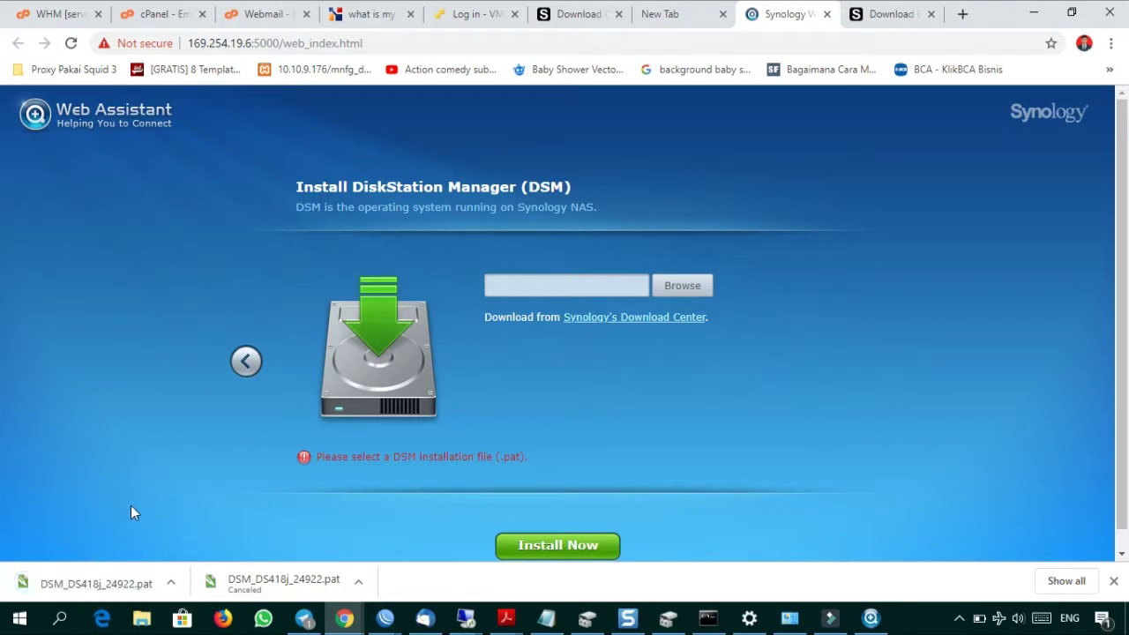
right_click(39, 584)
left_click(101, 536)
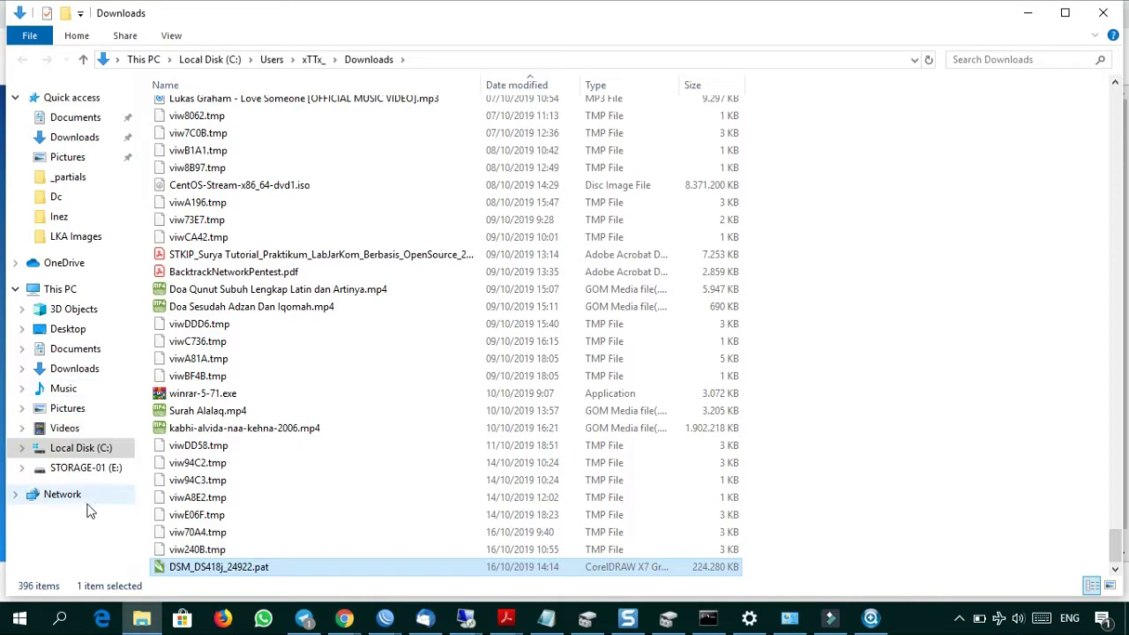
left_click(89, 467)
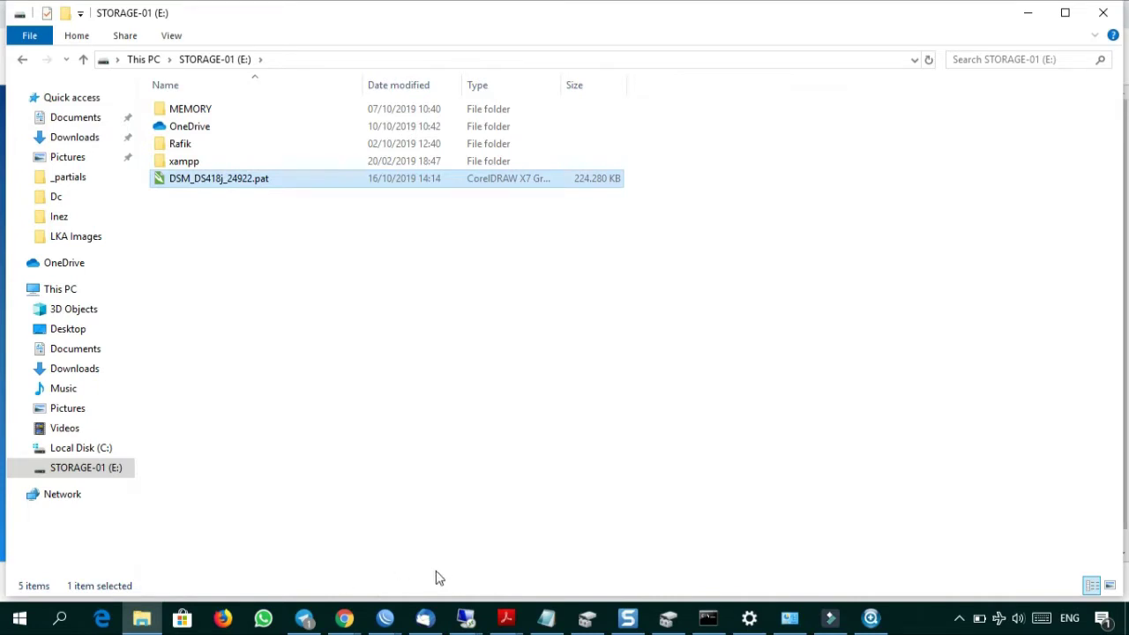
- Return to Web Assistant and select DSM_DS418j_24922.pat from STORAGE-01 (E:) as the DSM installation file
left_click(345, 620)
left_click(315, 559)
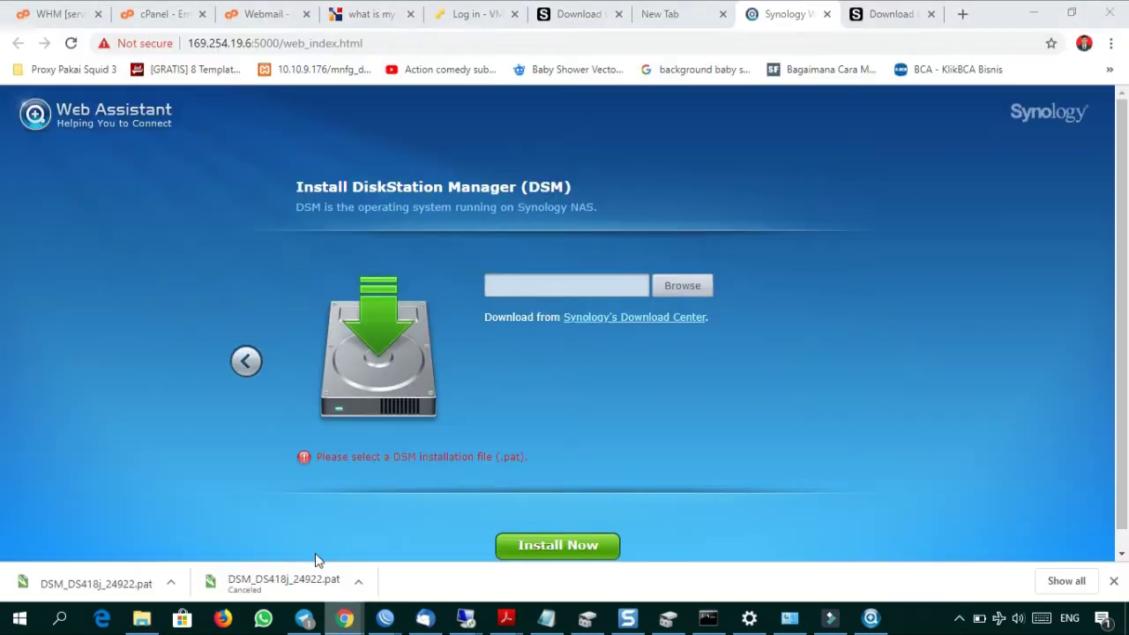
left_click(690, 286)
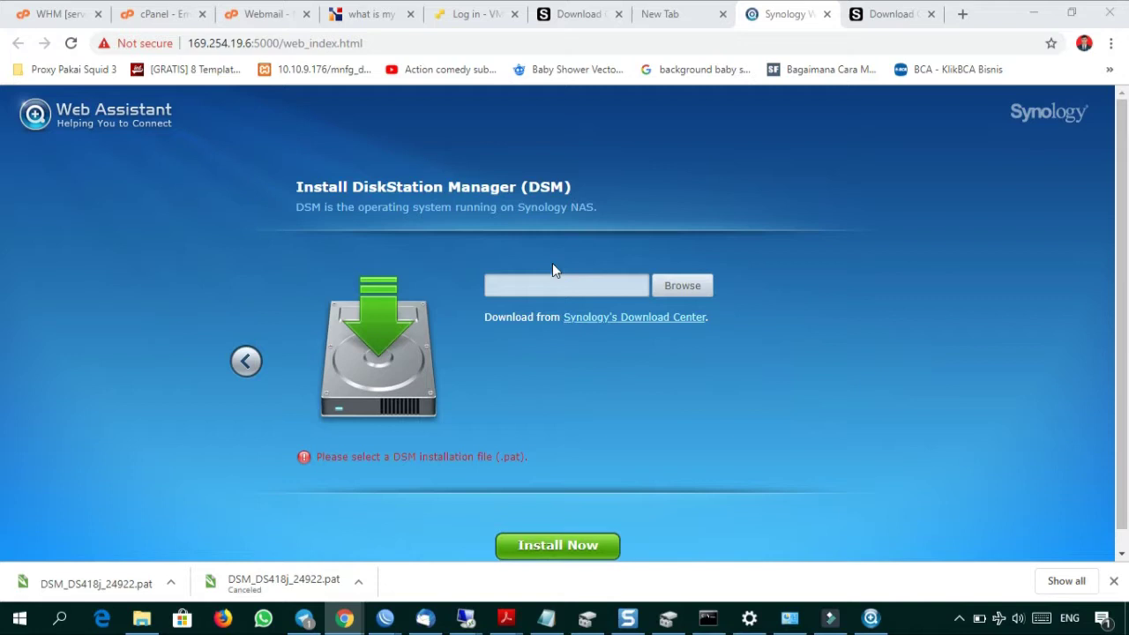
scroll(564, 265, "down", 1)
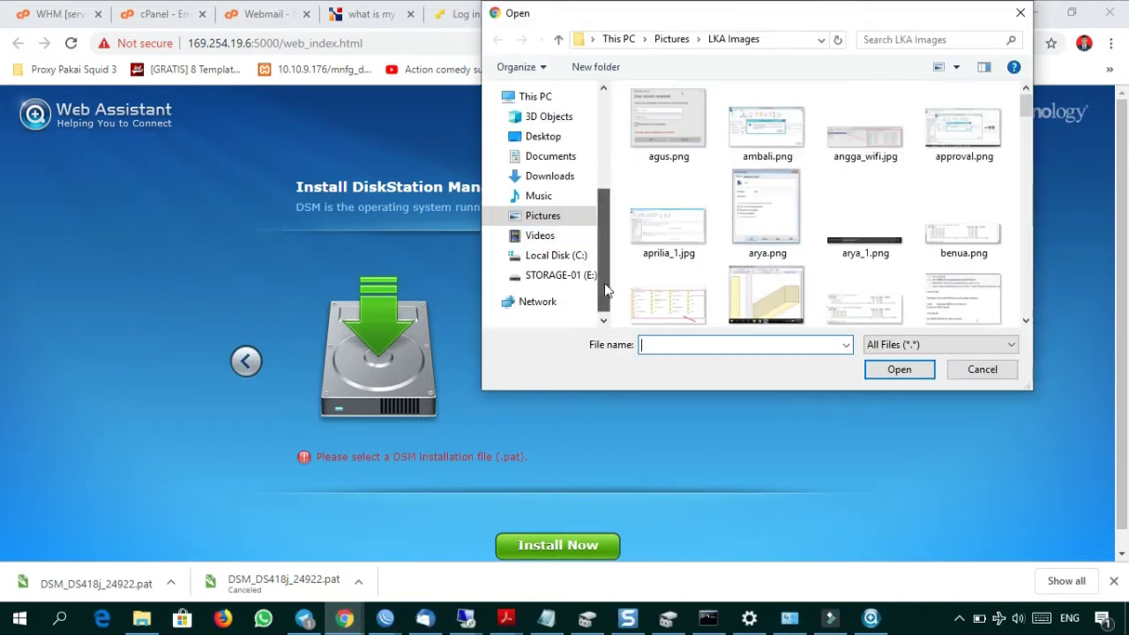
left_click(559, 275)
double_click(670, 226)
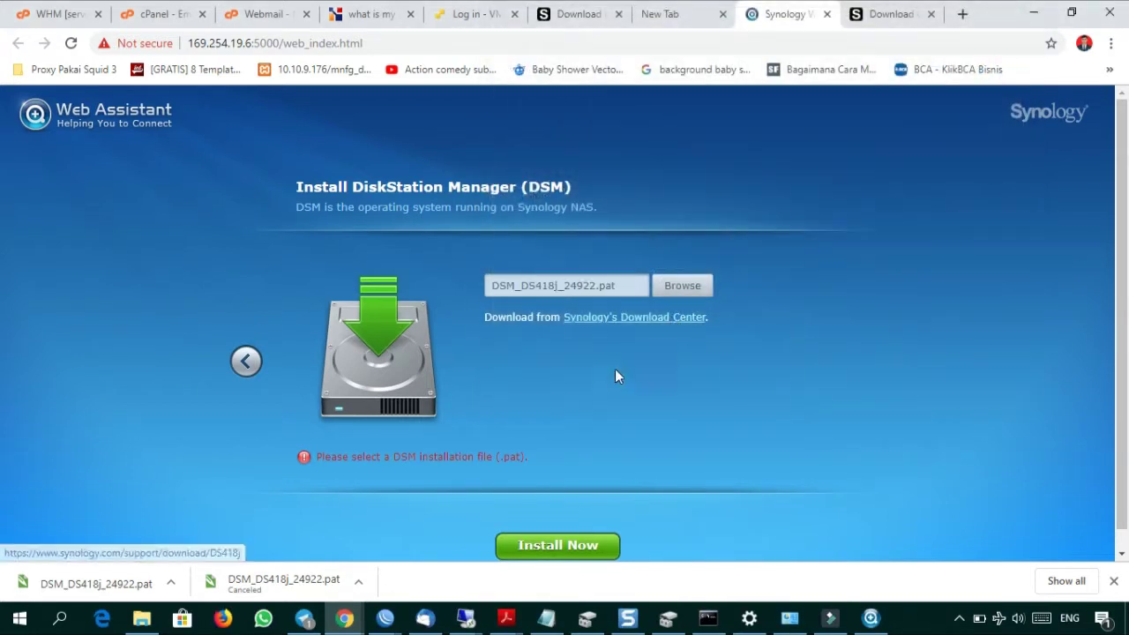
- Start the DSM installation, acknowledging that all hard disk data will be removed, and dismiss the browser's downloads bar
left_click(556, 545)
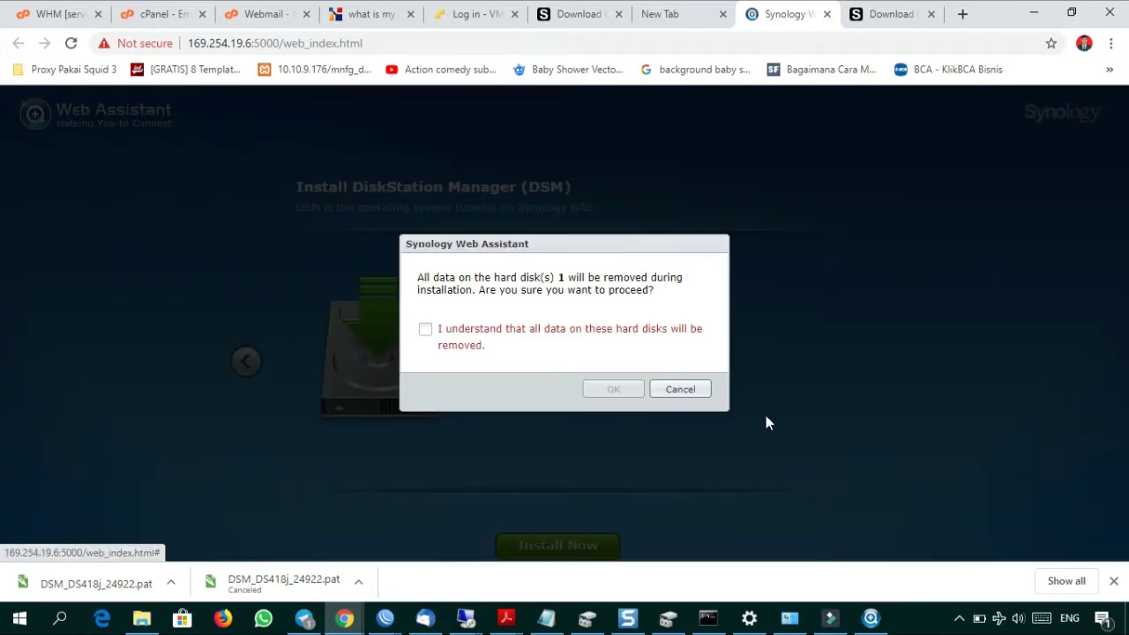
left_click(593, 333)
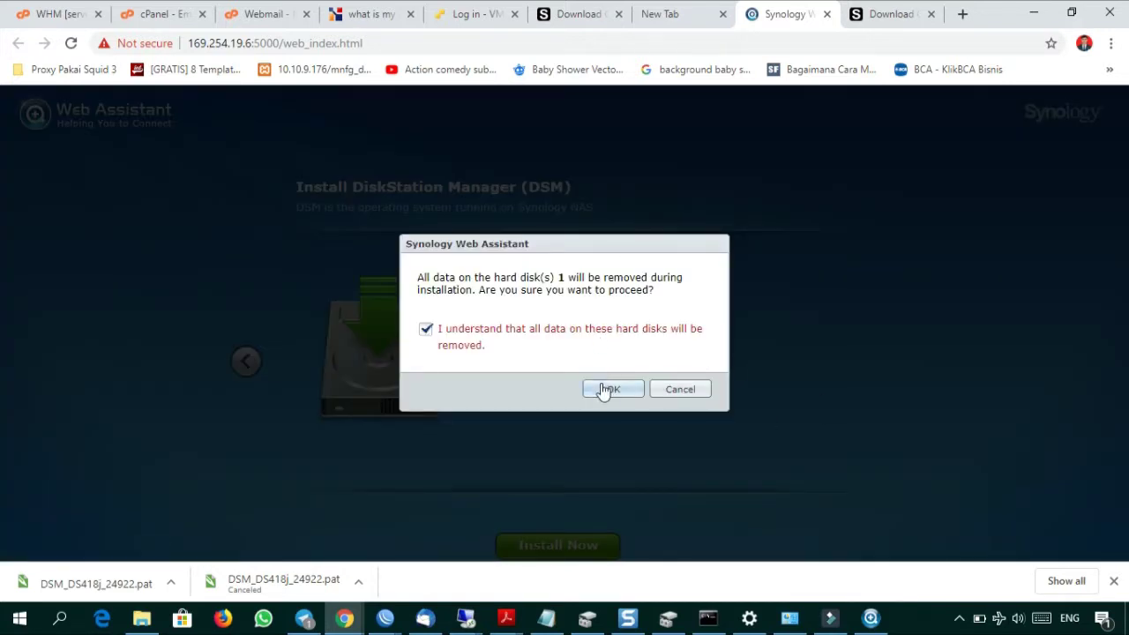
left_click(605, 391)
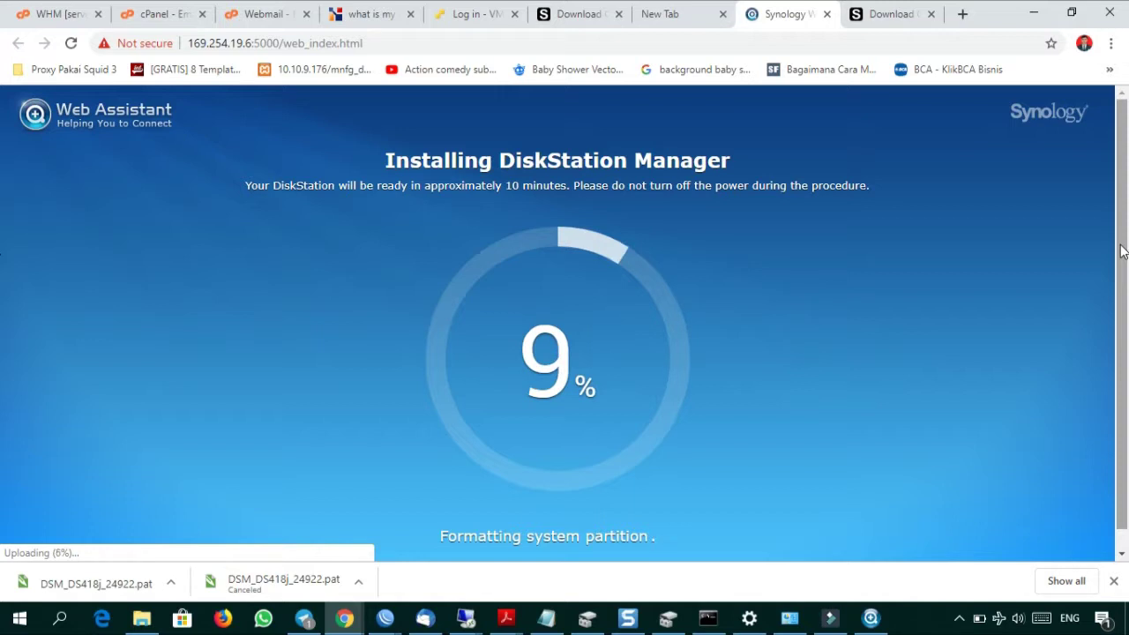
scroll(1123, 310, "down", 1)
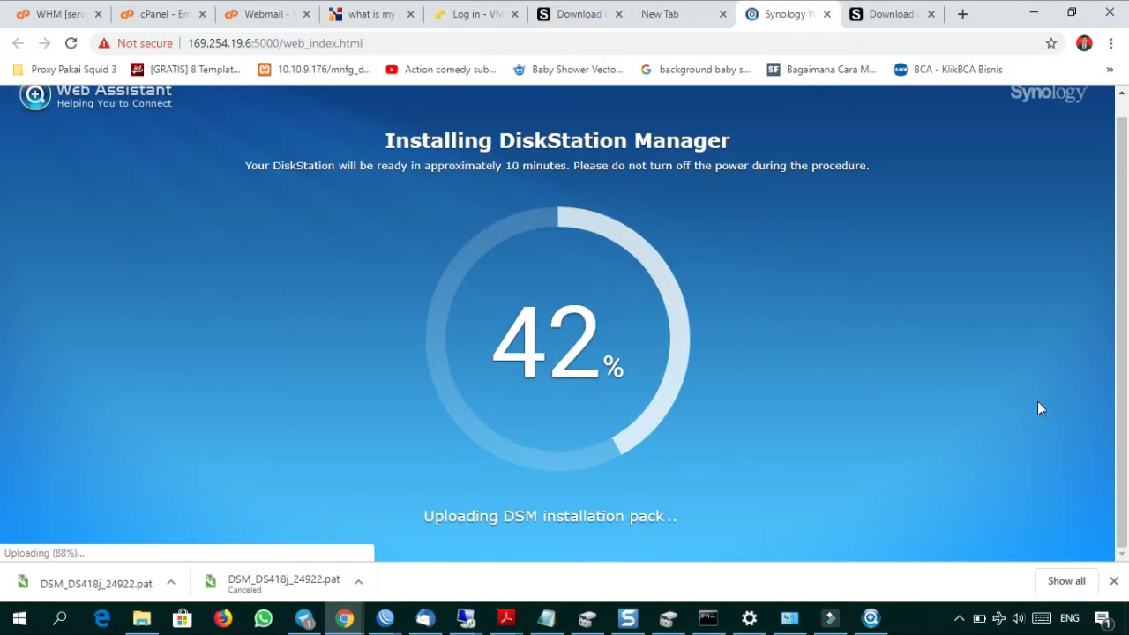
left_click(1113, 580)
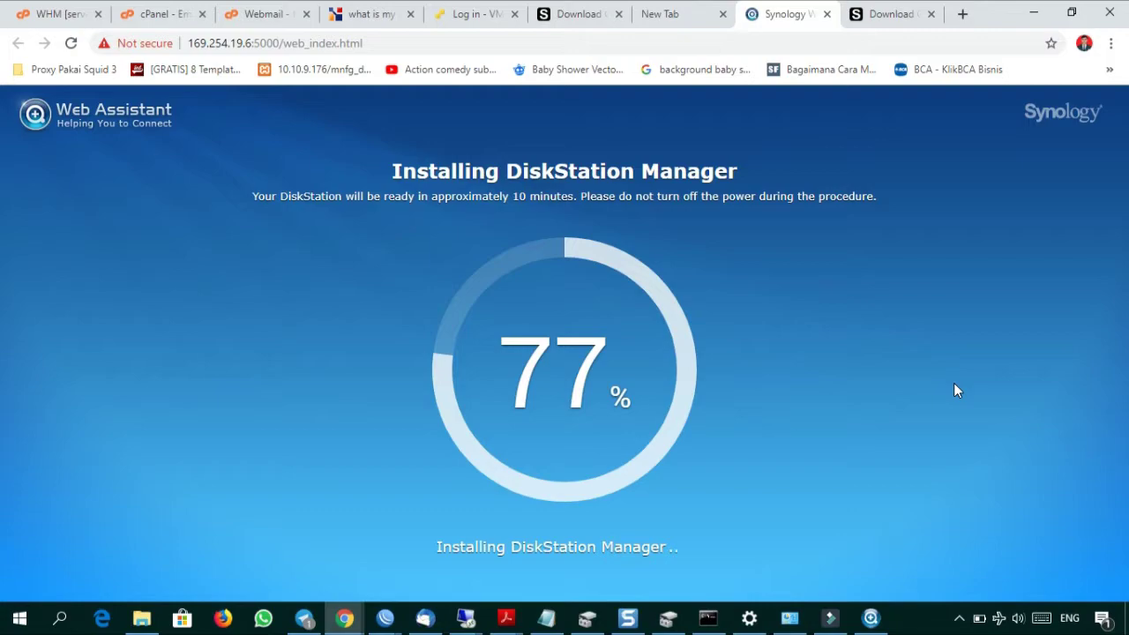
- Capture a Snagit screenshot of the browser window with the installation progress, and minimize the Snagit Editor
key("Print")
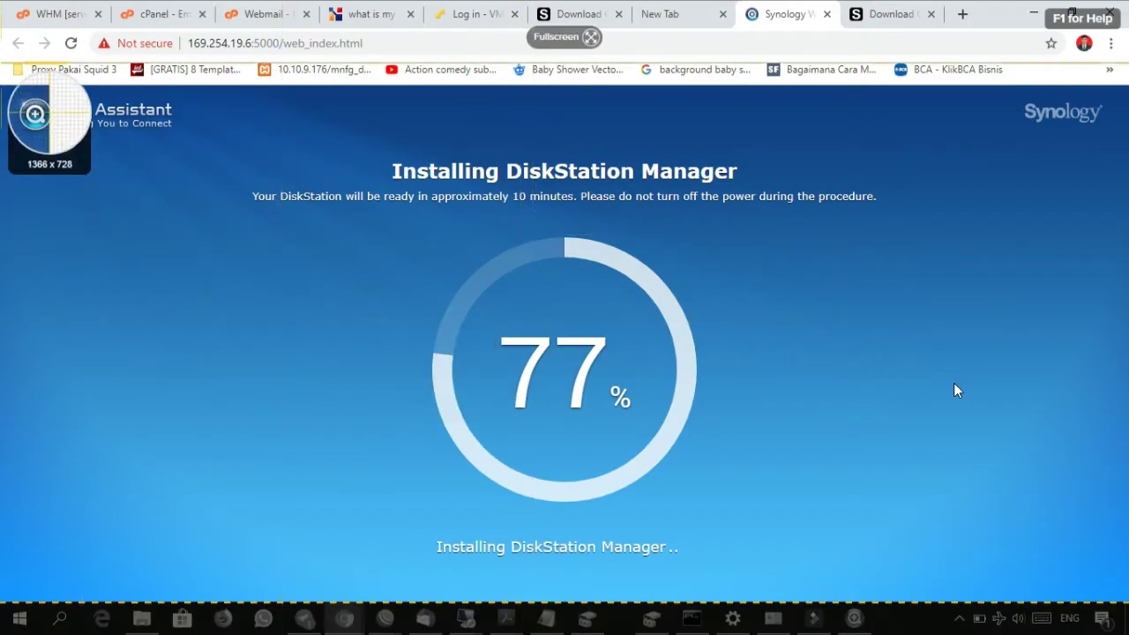
left_click_drag(0, 28, 1128, 606)
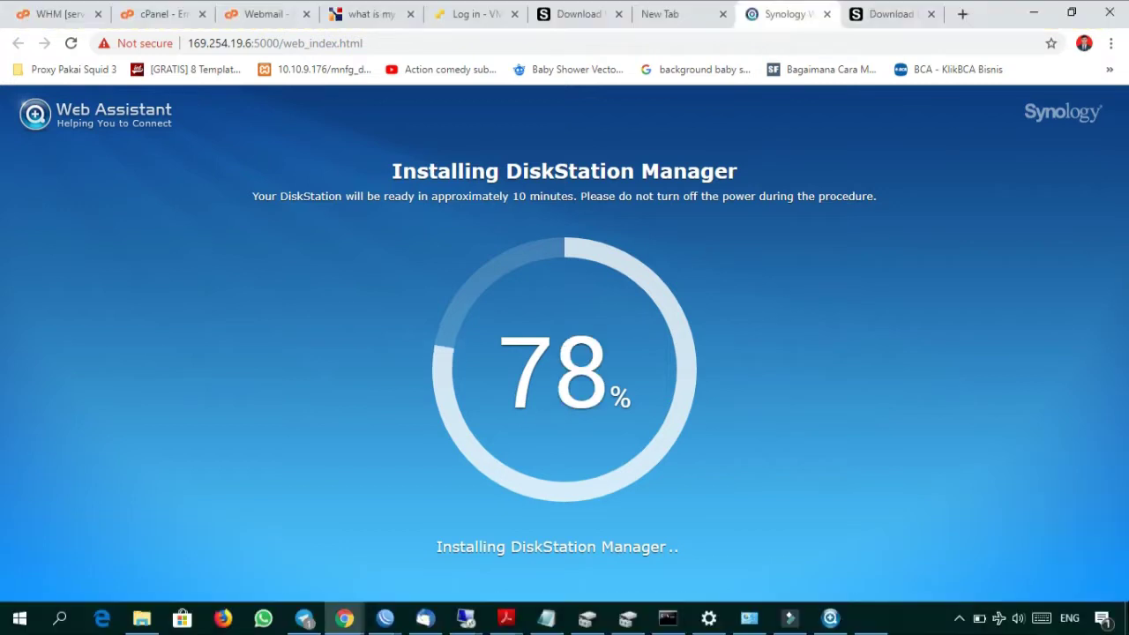
left_click(684, 569)
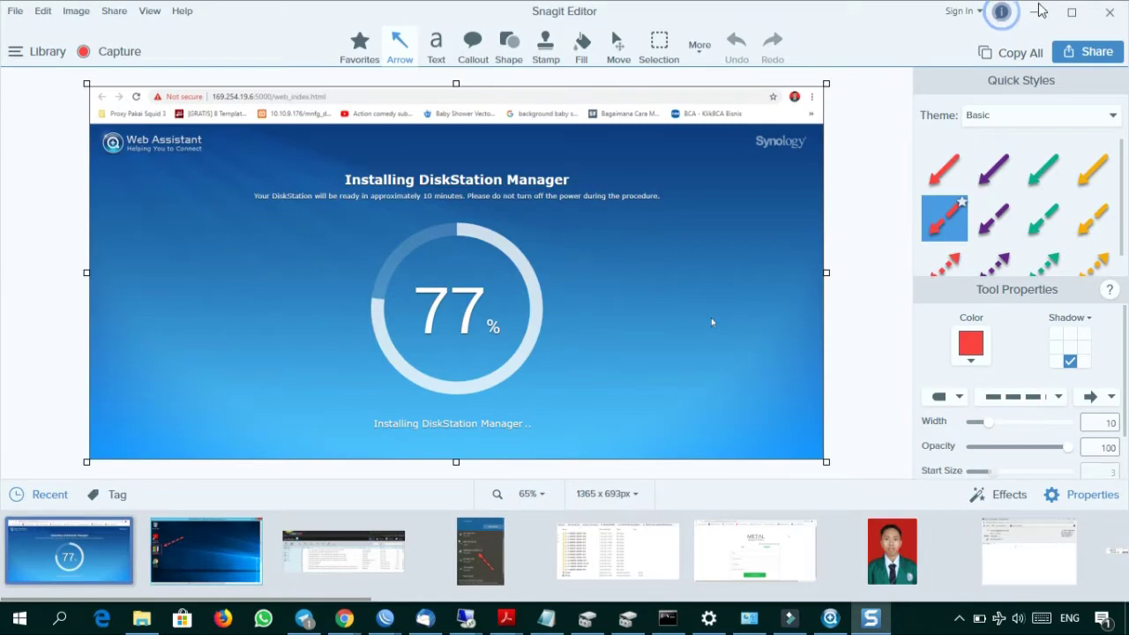
left_click(1037, 11)
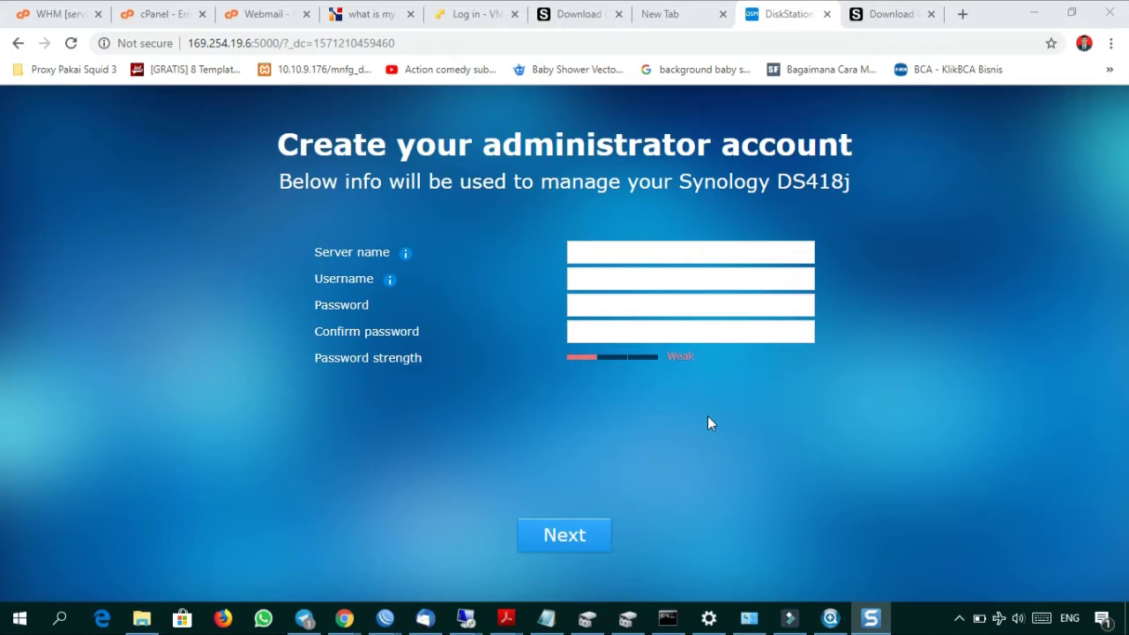
- Set the server name to NAS-SERVER-MECO and the administrator account's username to Administrator
left_click(652, 246)
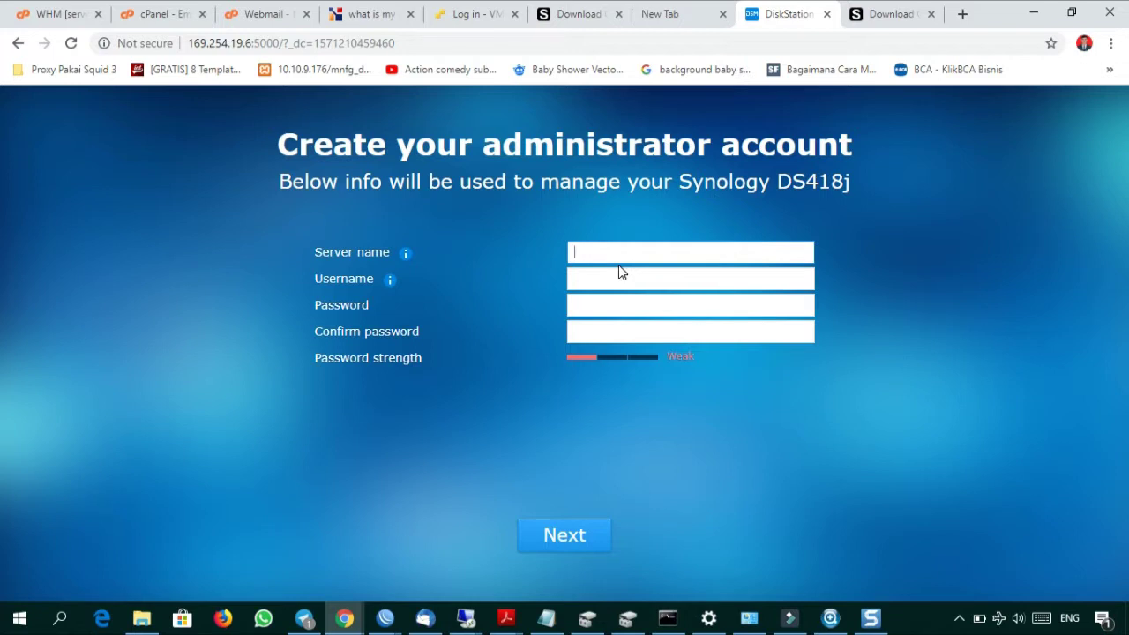
type("MEMORY")
key("ctrl+a")
type("NAS-SERVER-MECO")
key("Tab")
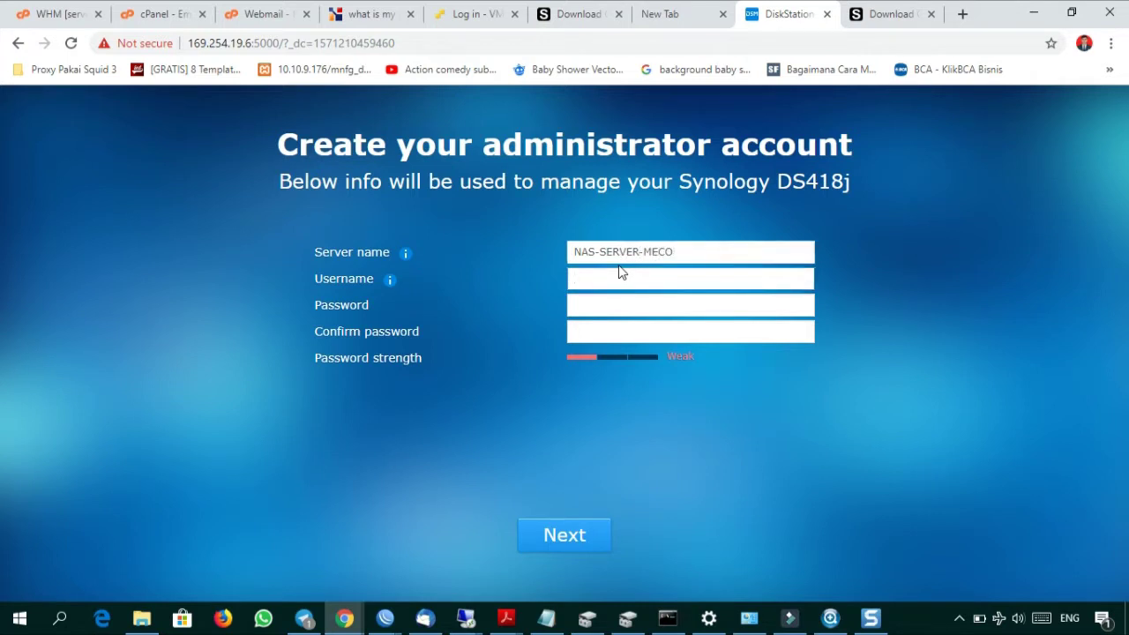
type("Administrator")
key("Tab")
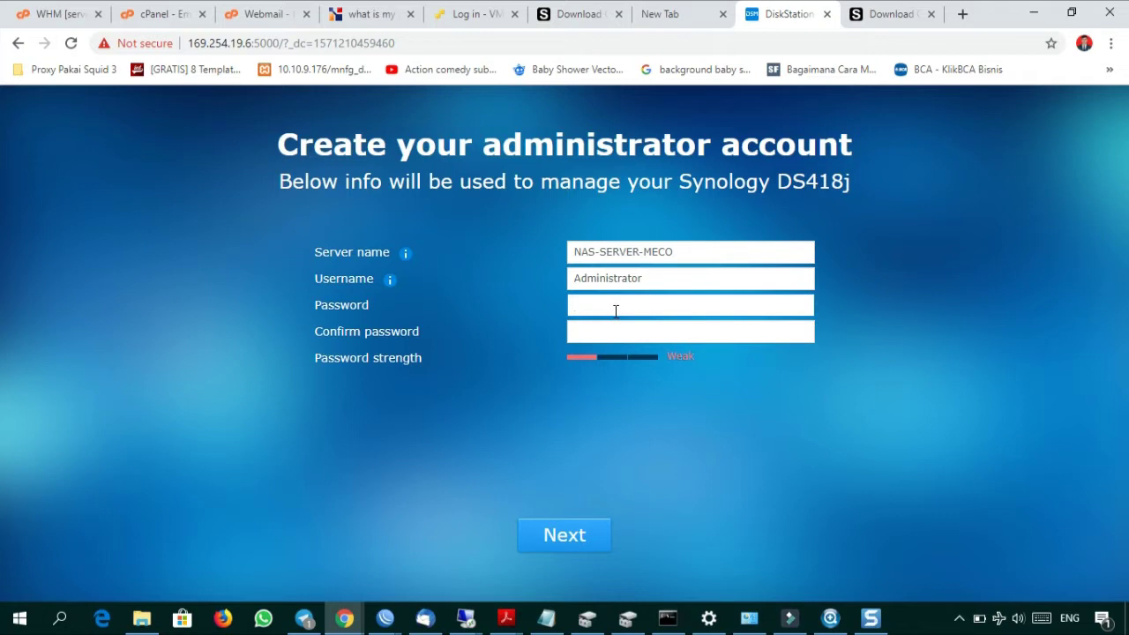
- Enter and confirm the administrator account password, continue to the QuickConnect setup, and decline saving the password in the browser
type("•••••")
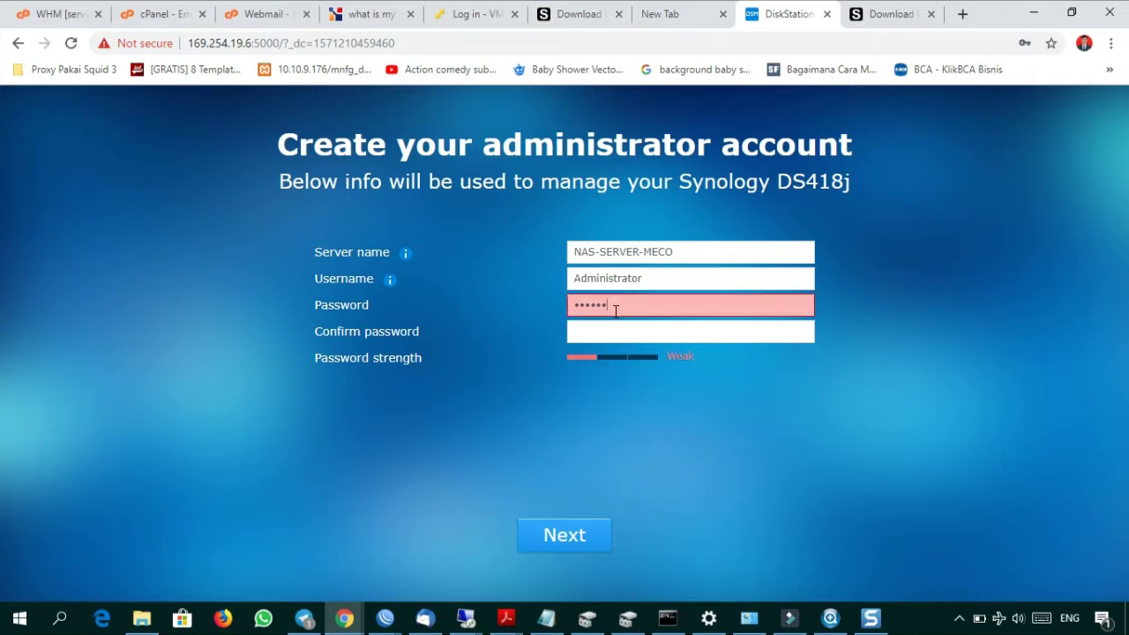
type("•••")
key("Tab")
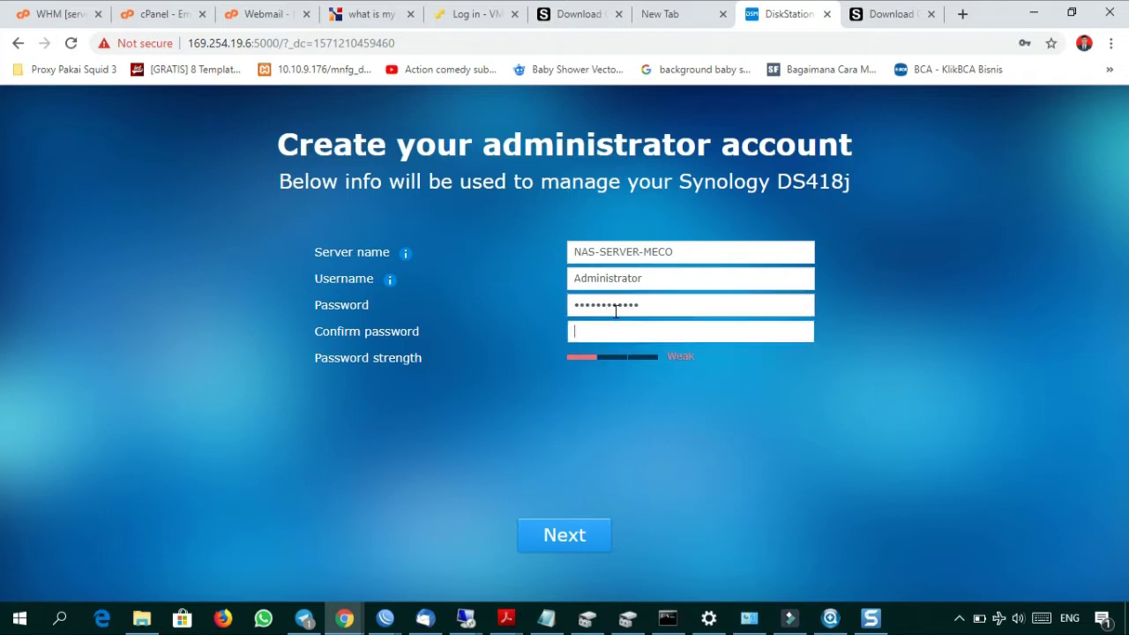
type("•••••••••••")
left_click(574, 536)
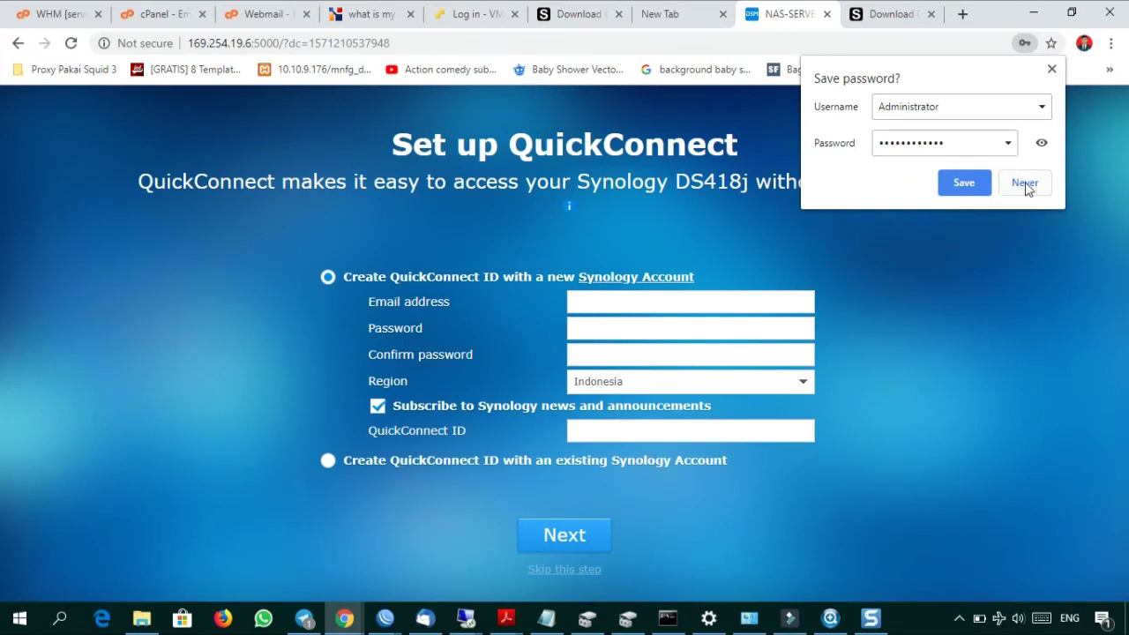
left_click(1023, 183)
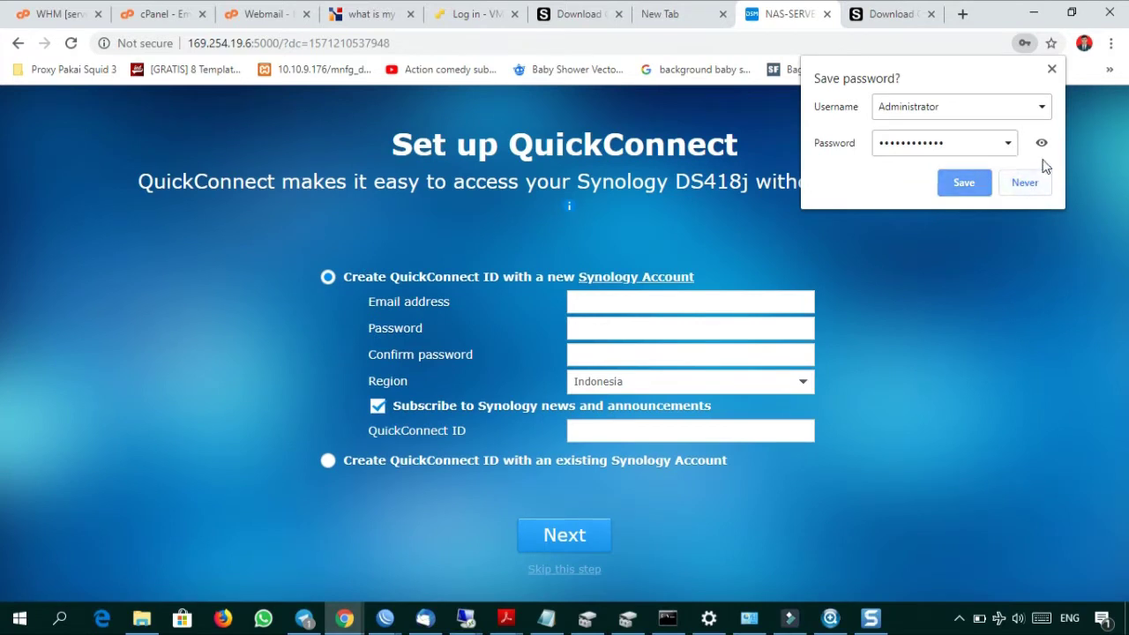
- Dismiss the save-password prompt and skip the QuickConnect setup, accepting that remote access will need port forwarding
left_click(1050, 71)
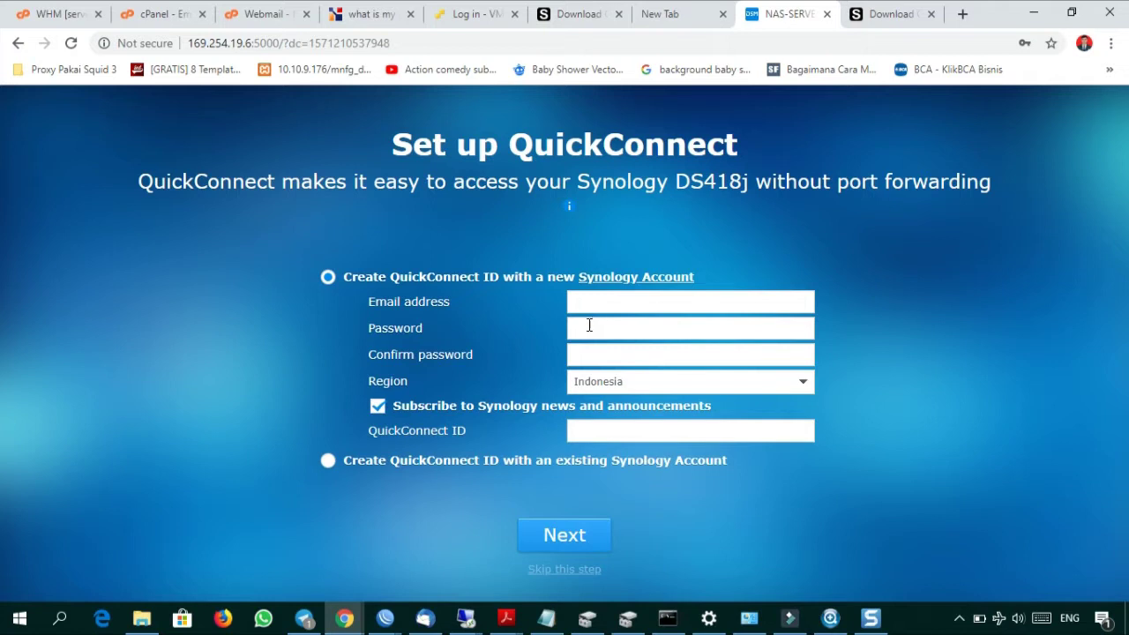
left_click(536, 458)
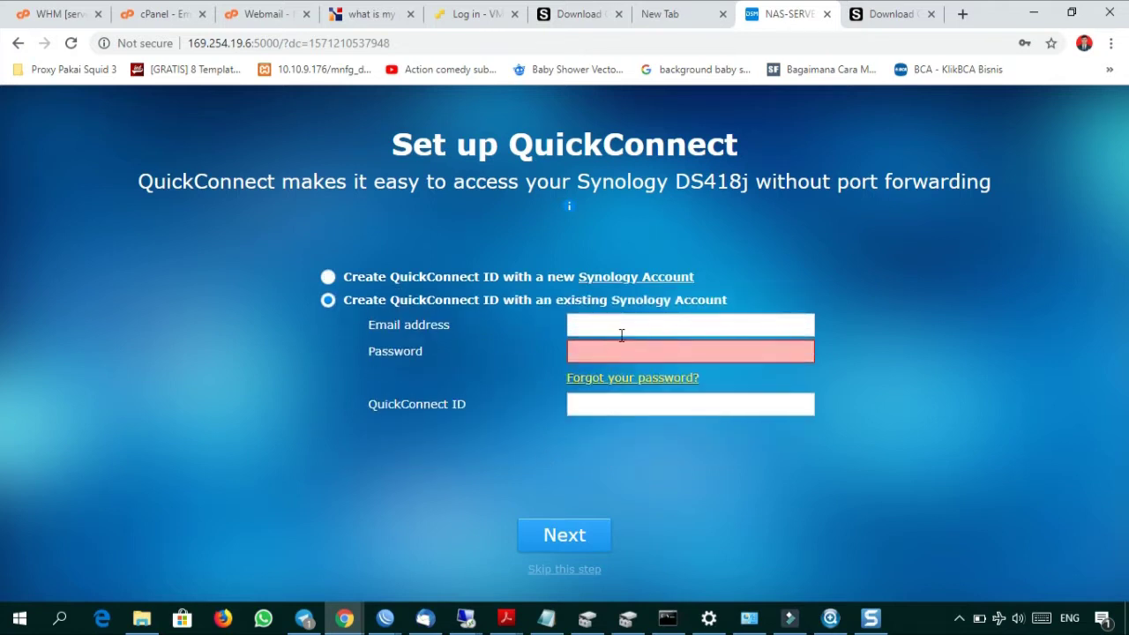
left_click(619, 328)
type("da")
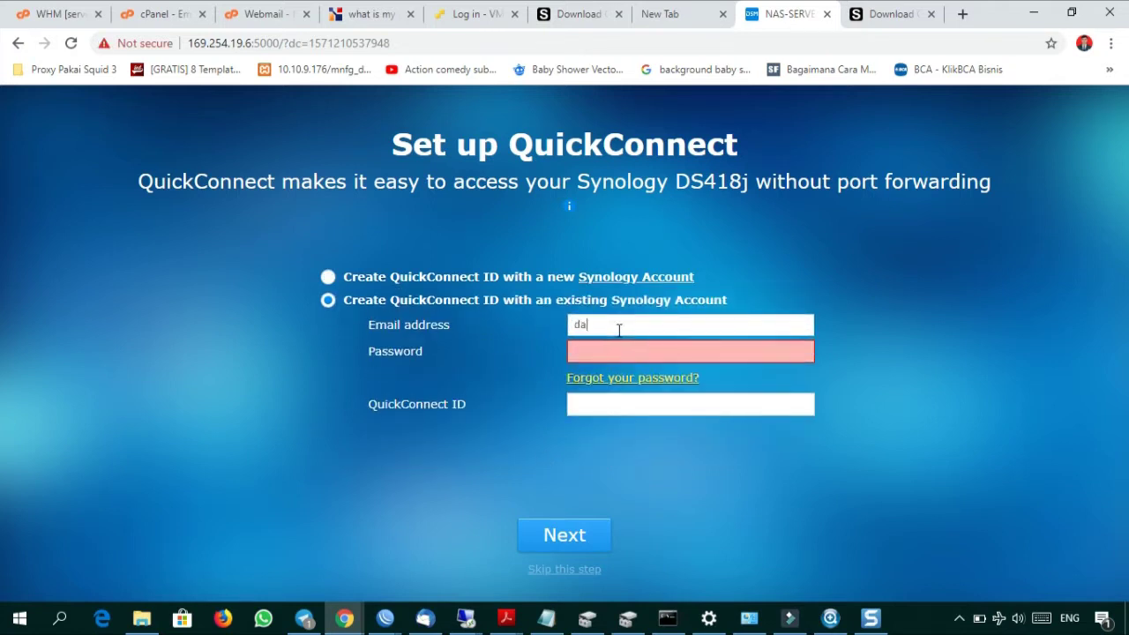
left_click(538, 571)
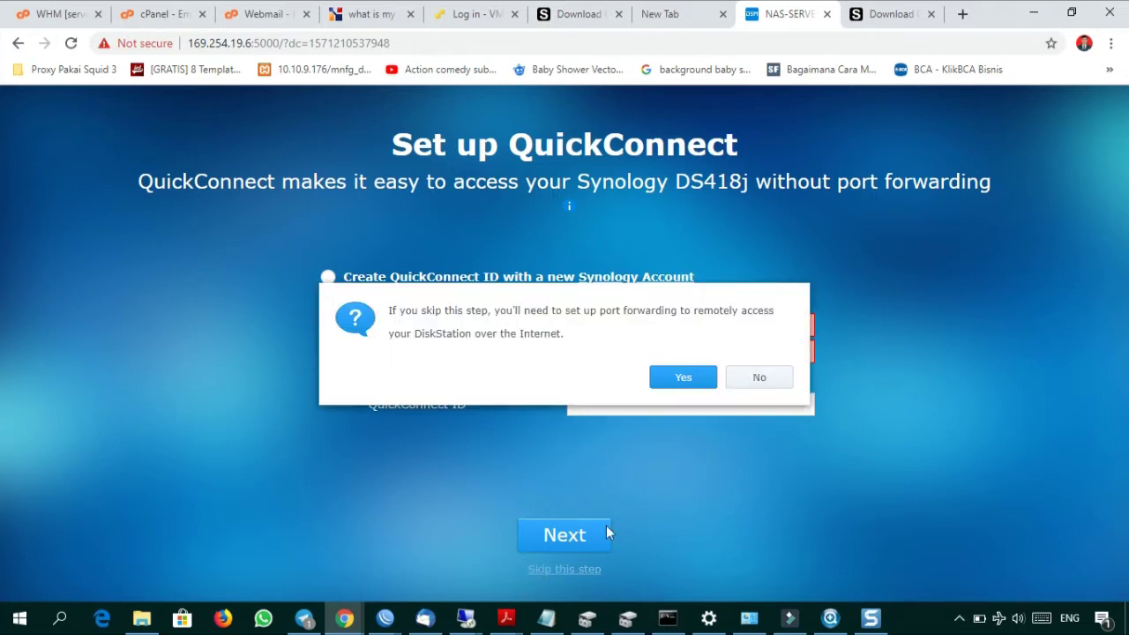
left_click(680, 381)
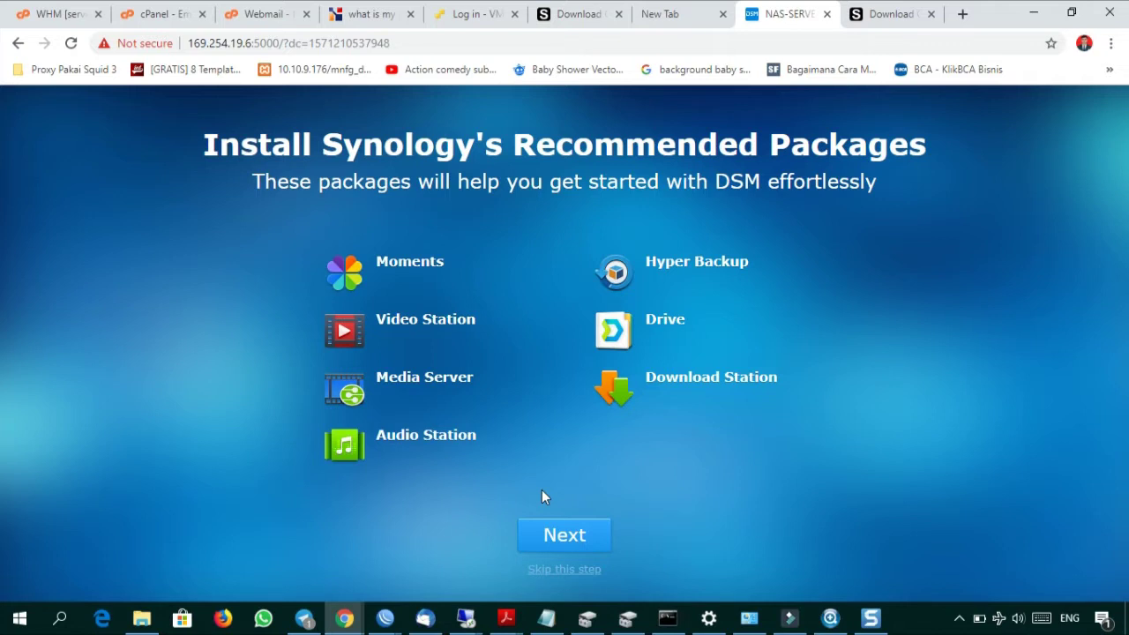
- Install Synology's recommended packages, agreeing to the Package Center Terms of Service and Privacy Statement
left_click(548, 536)
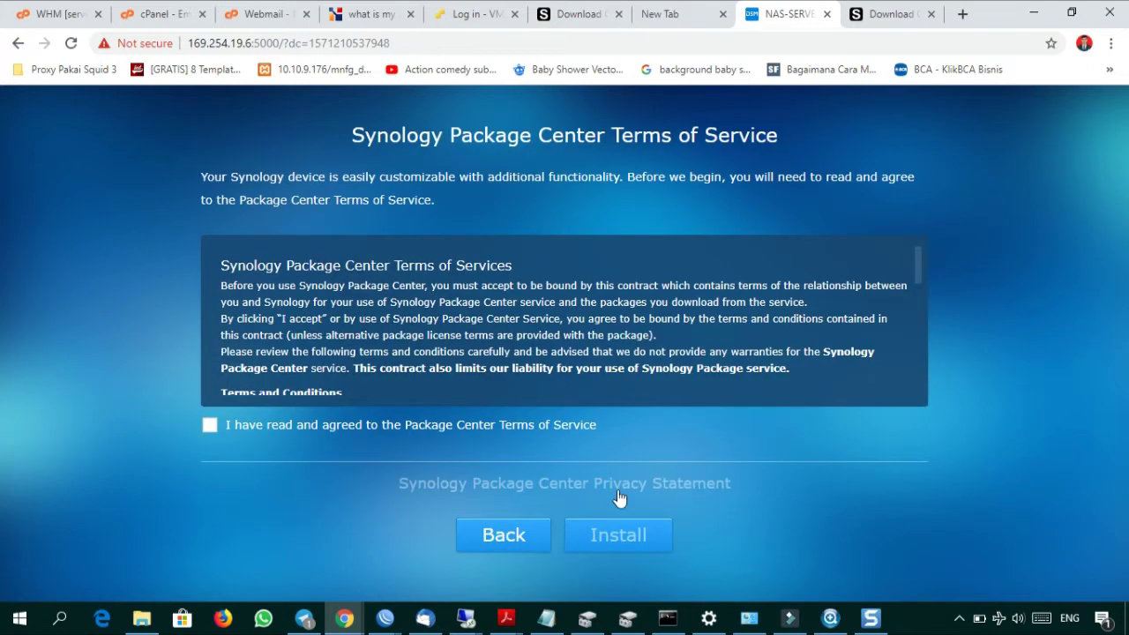
left_click(529, 480)
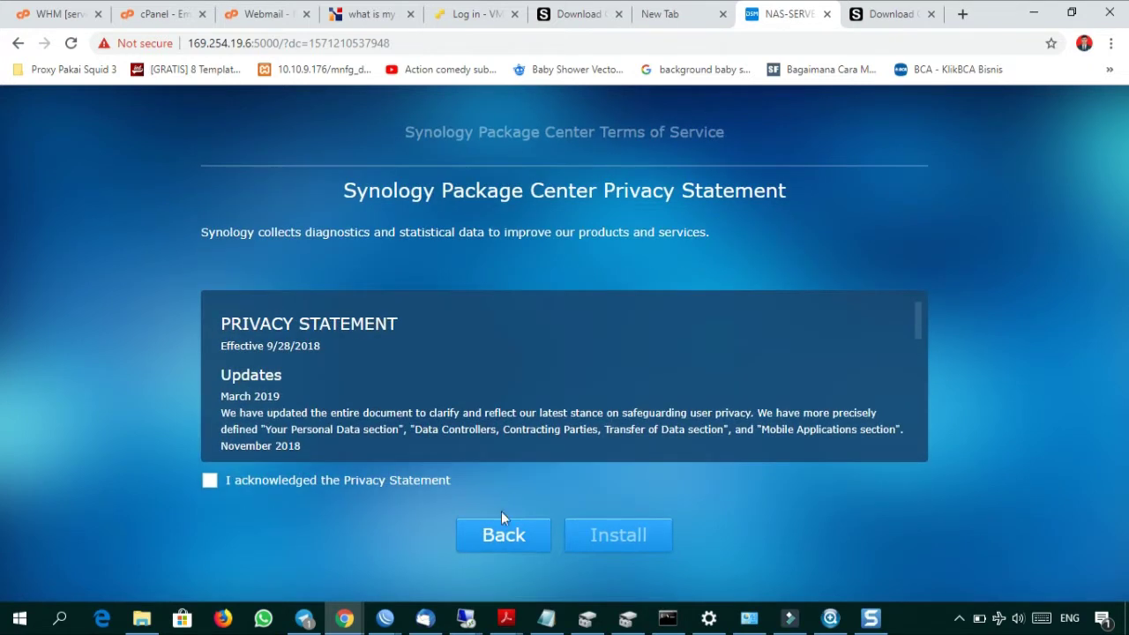
left_click(402, 478)
left_click(607, 535)
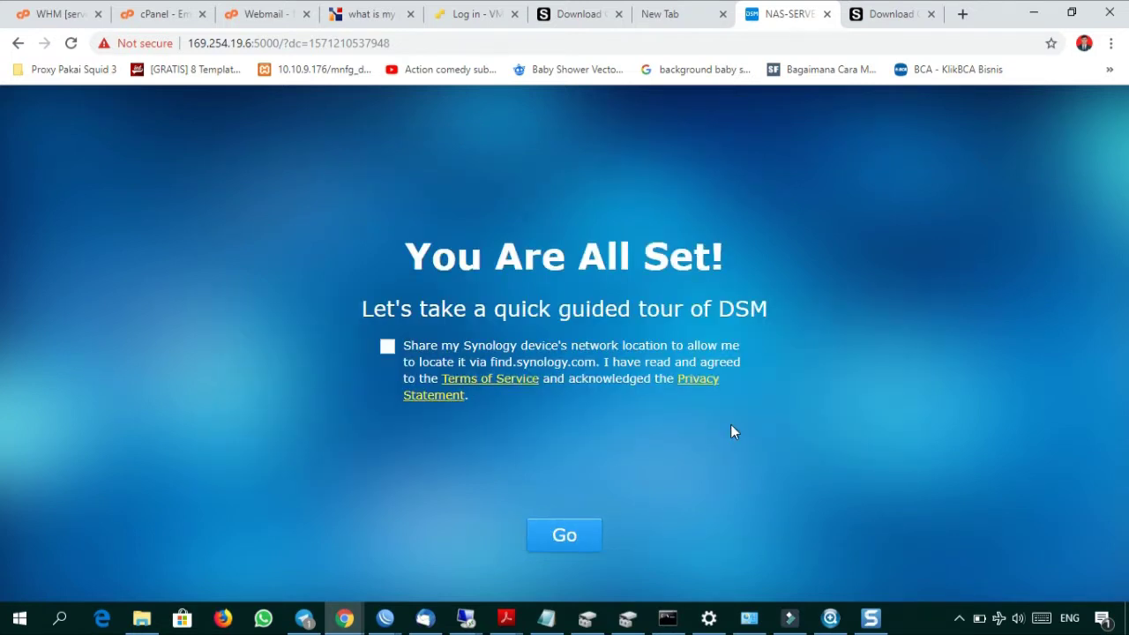
- Finish the setup with network location sharing enabled, acknowledge Smart Update and decline device analytics
left_click(510, 349)
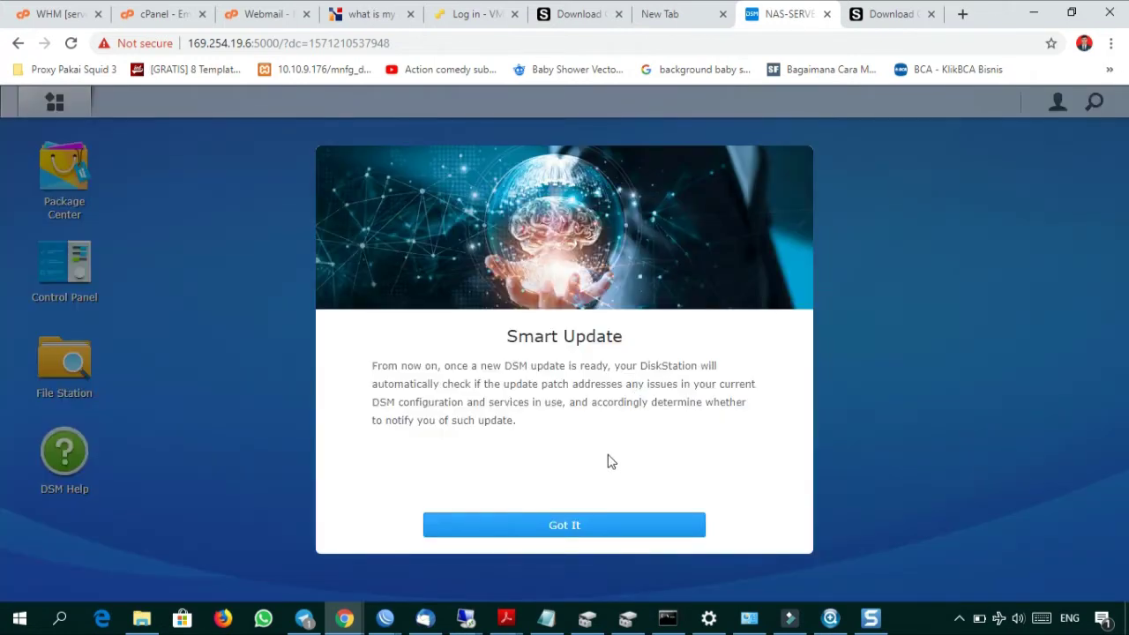
left_click(588, 527)
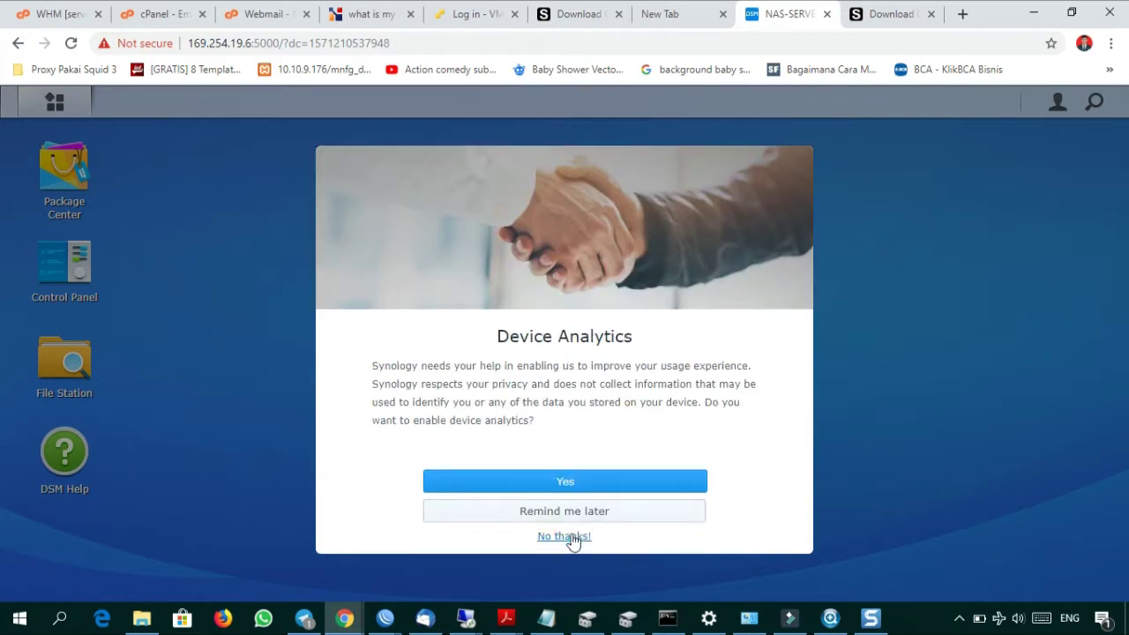
left_click(566, 536)
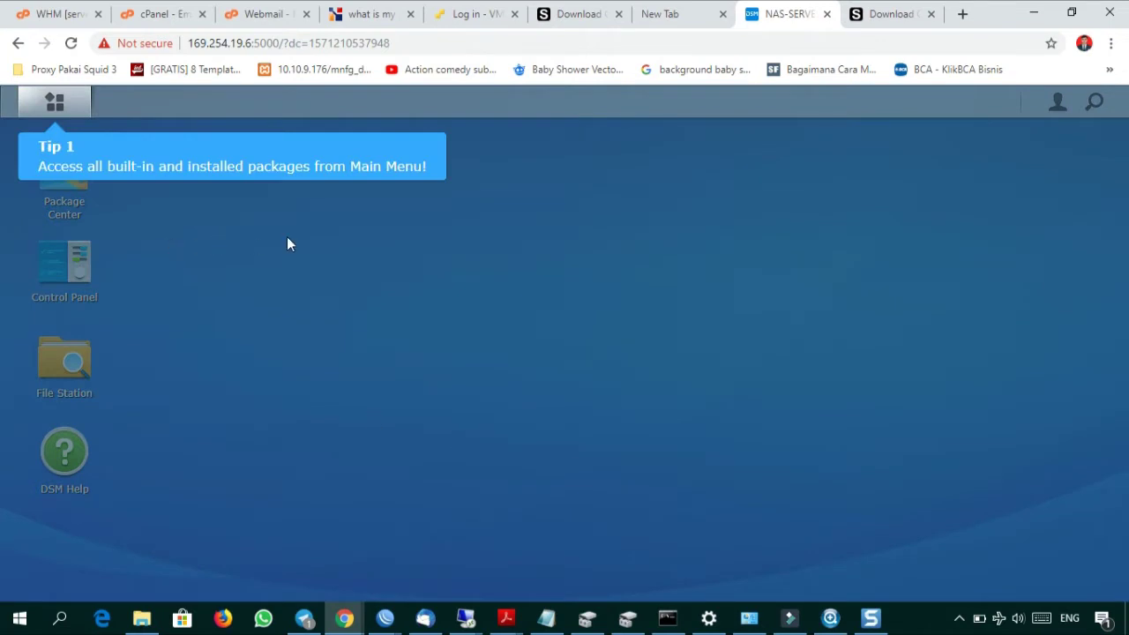
- Go through the DSM desktop tips, dismiss the network speed notification and close File Station
left_click(129, 152)
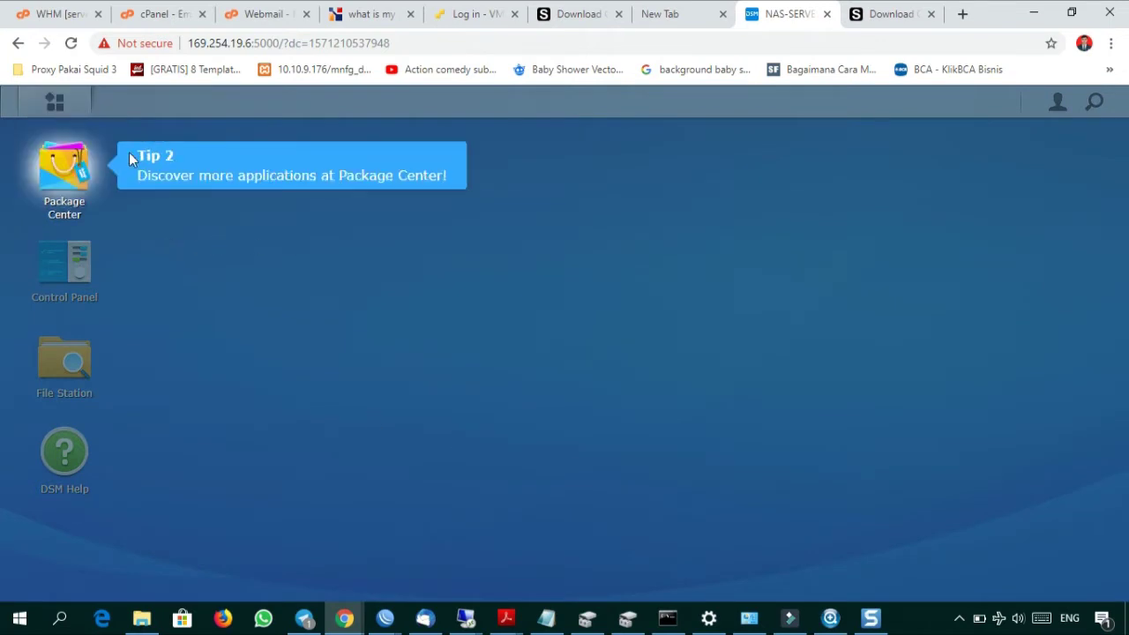
left_click(75, 167)
left_click(66, 352)
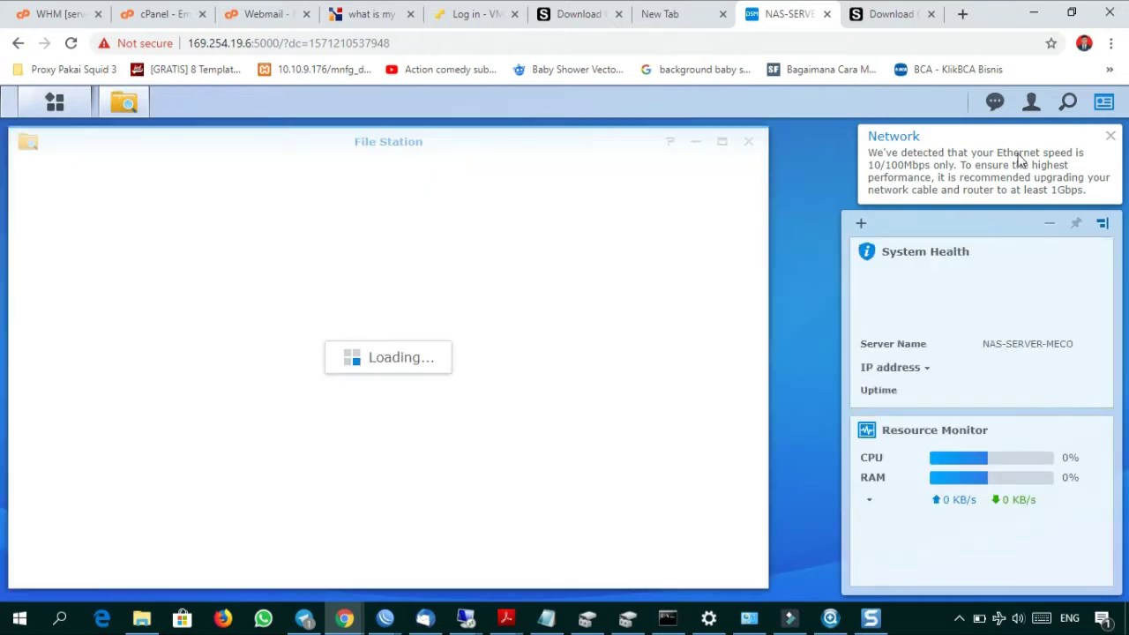
left_click(1110, 138)
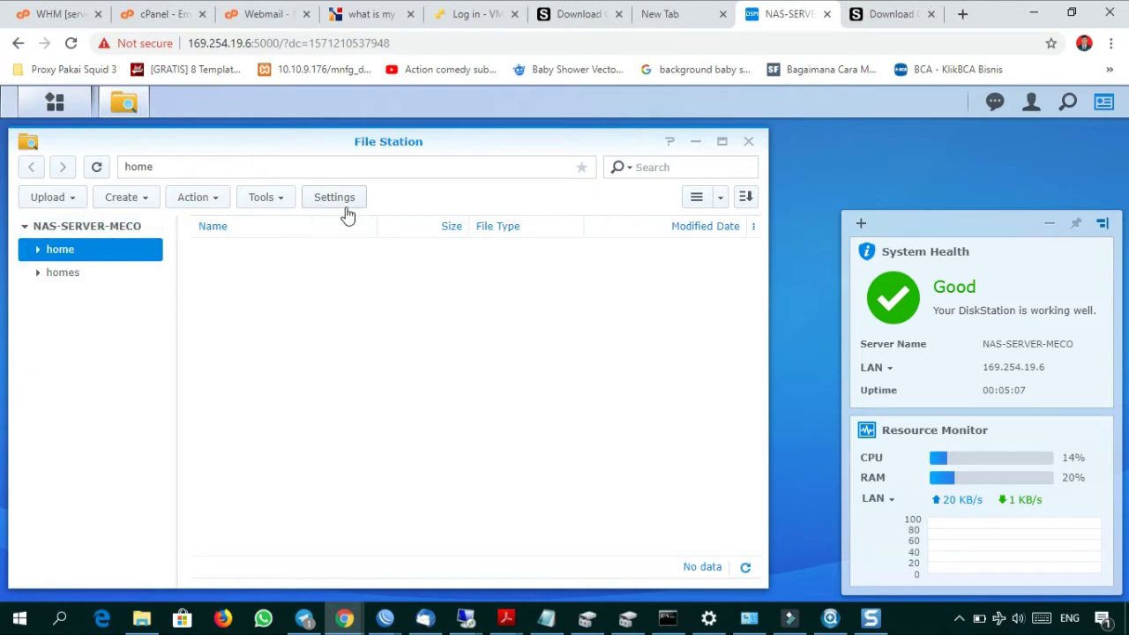
left_click(749, 143)
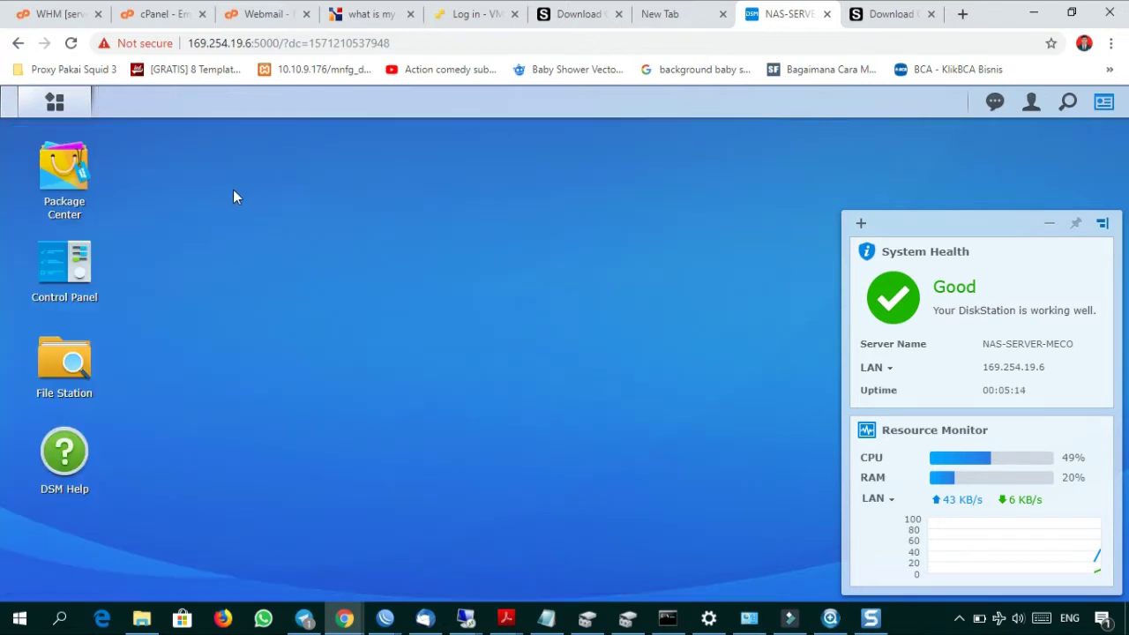
- Open the LAN interface for editing in the maximized Control Panel's network settings and choose manual IPv4 configuration
left_click(55, 103)
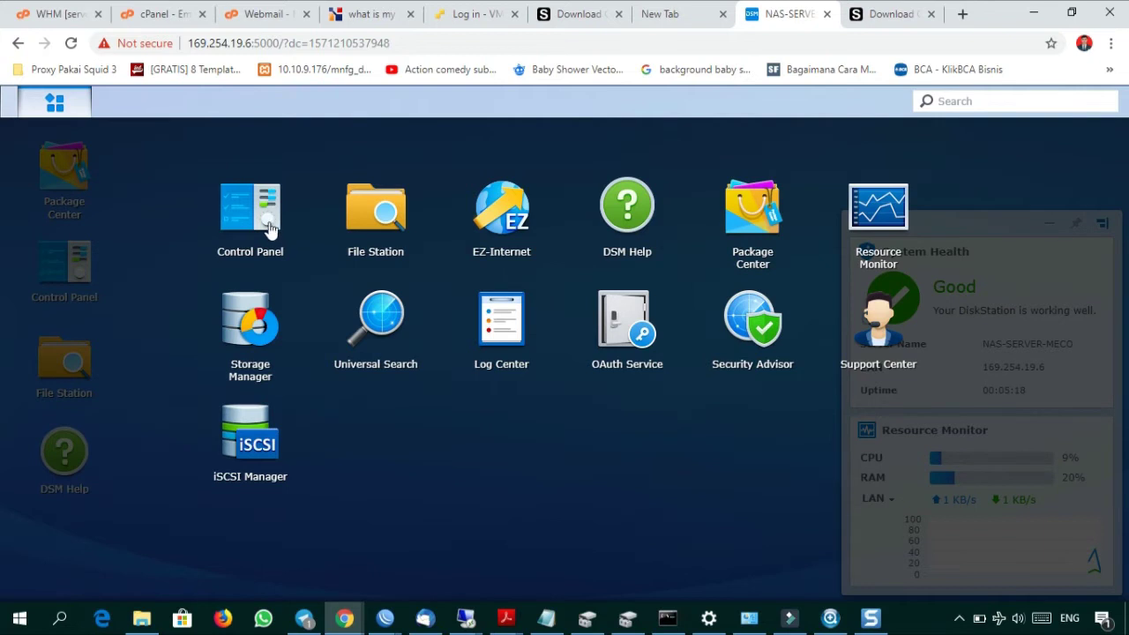
left_click(266, 220)
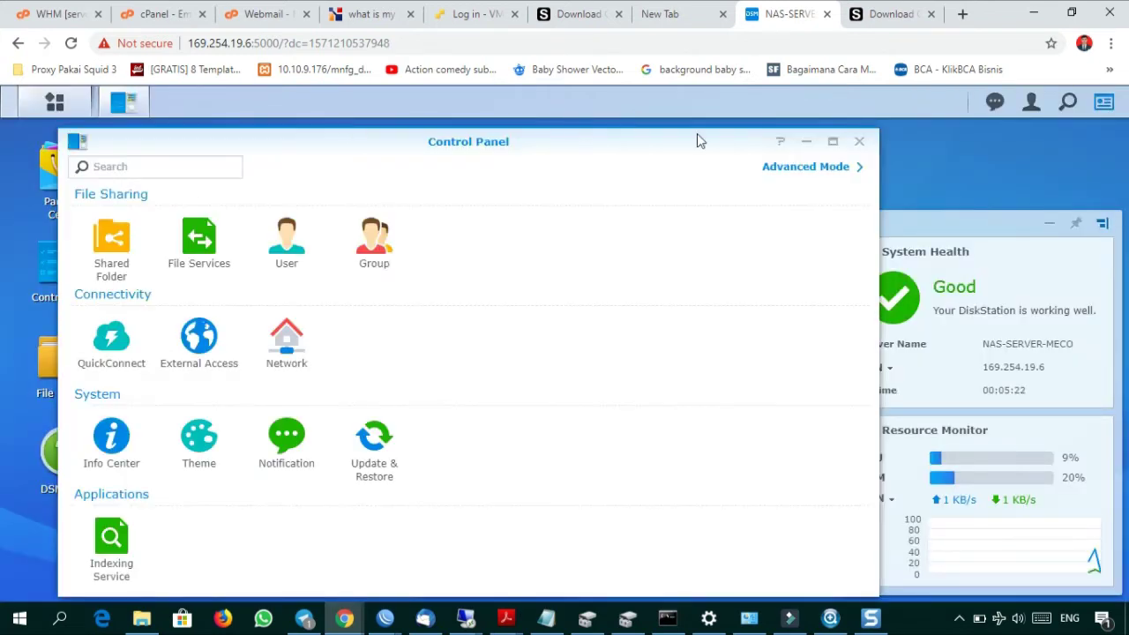
left_click(833, 142)
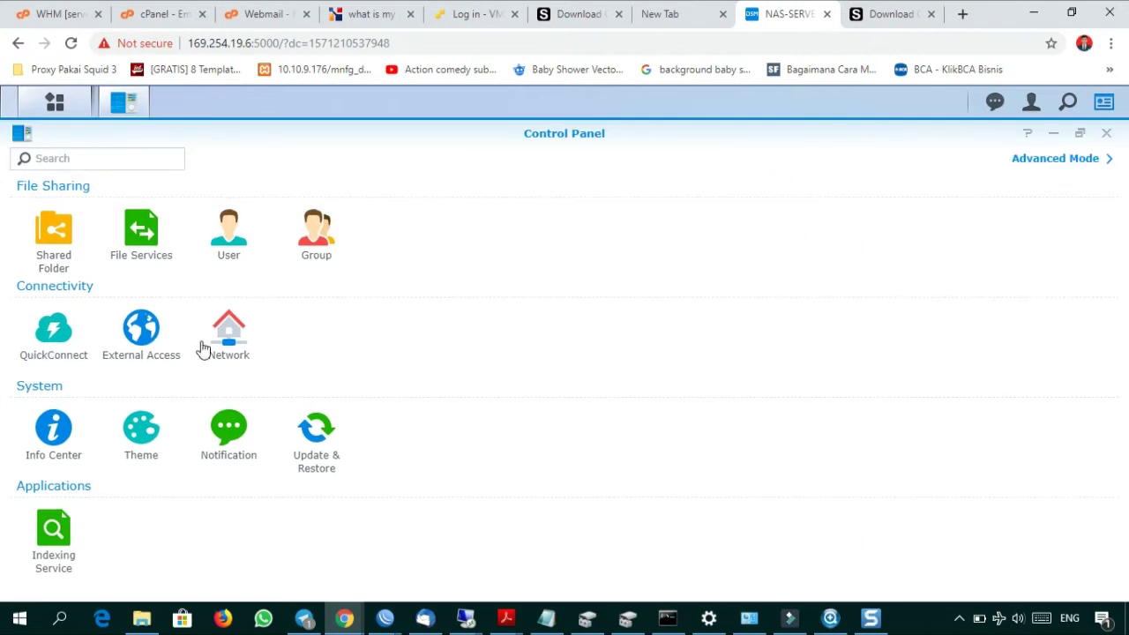
left_click(231, 351)
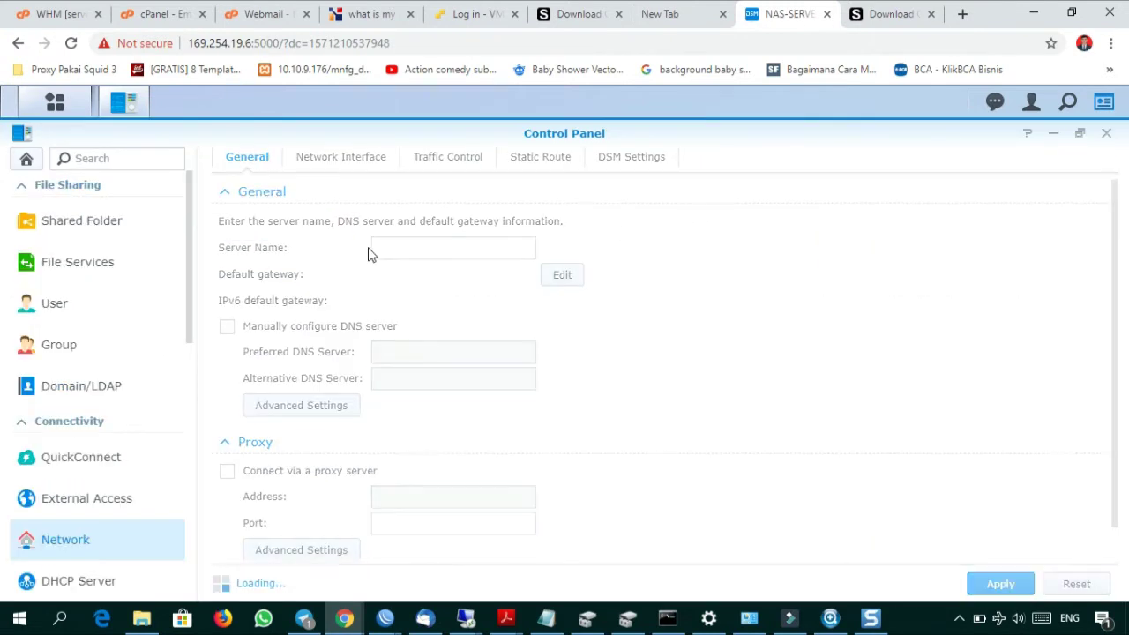
left_click(328, 158)
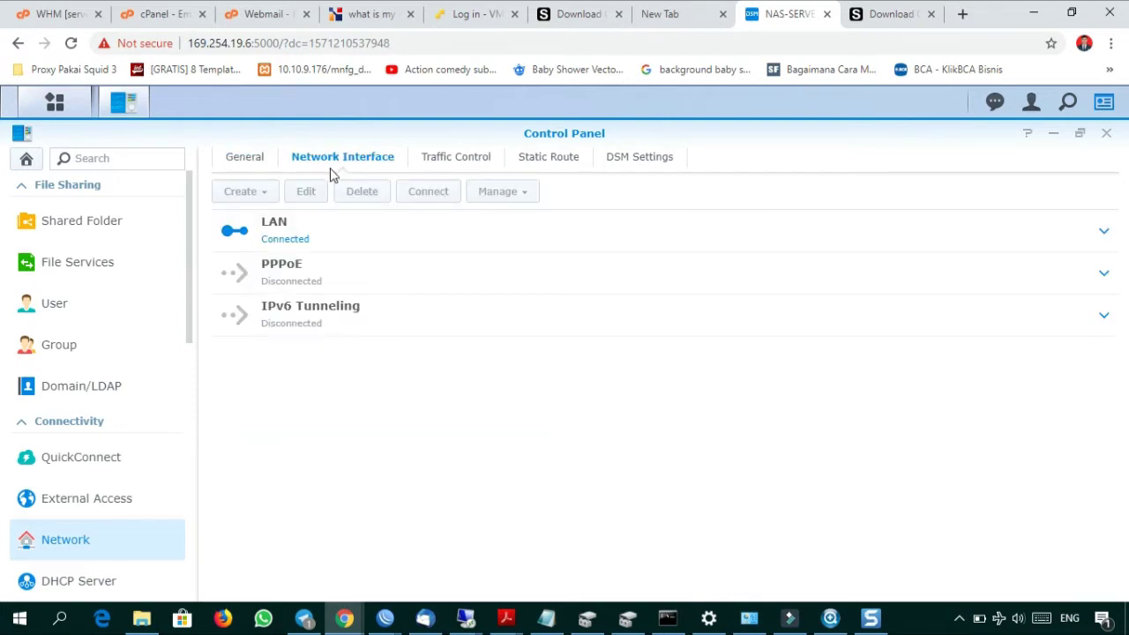
left_click(272, 243)
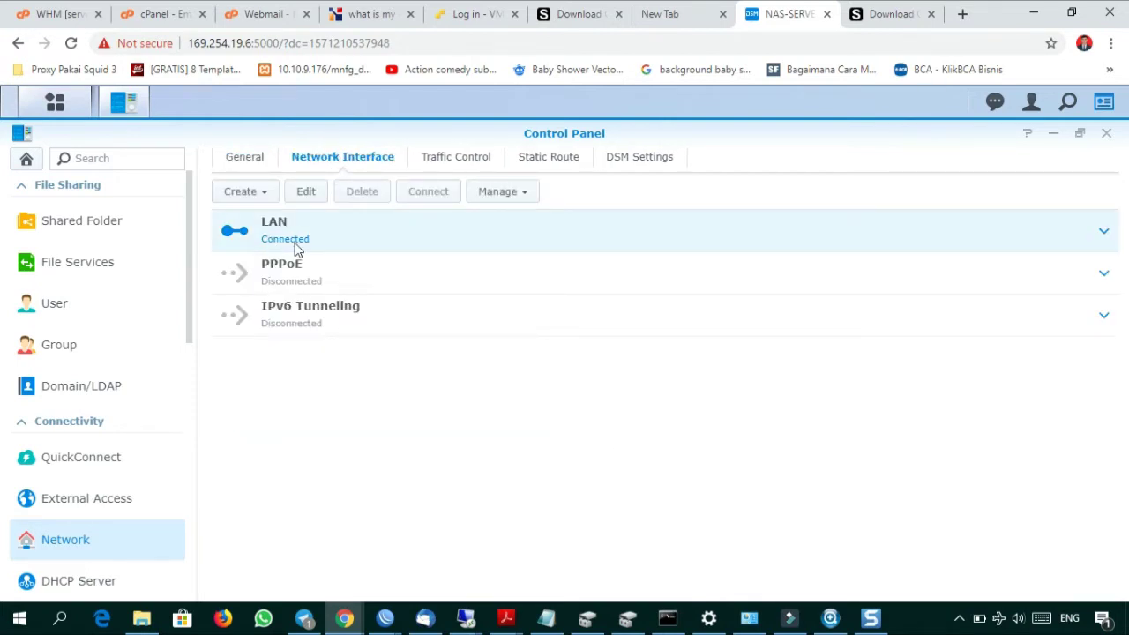
left_click(306, 191)
left_click(388, 216)
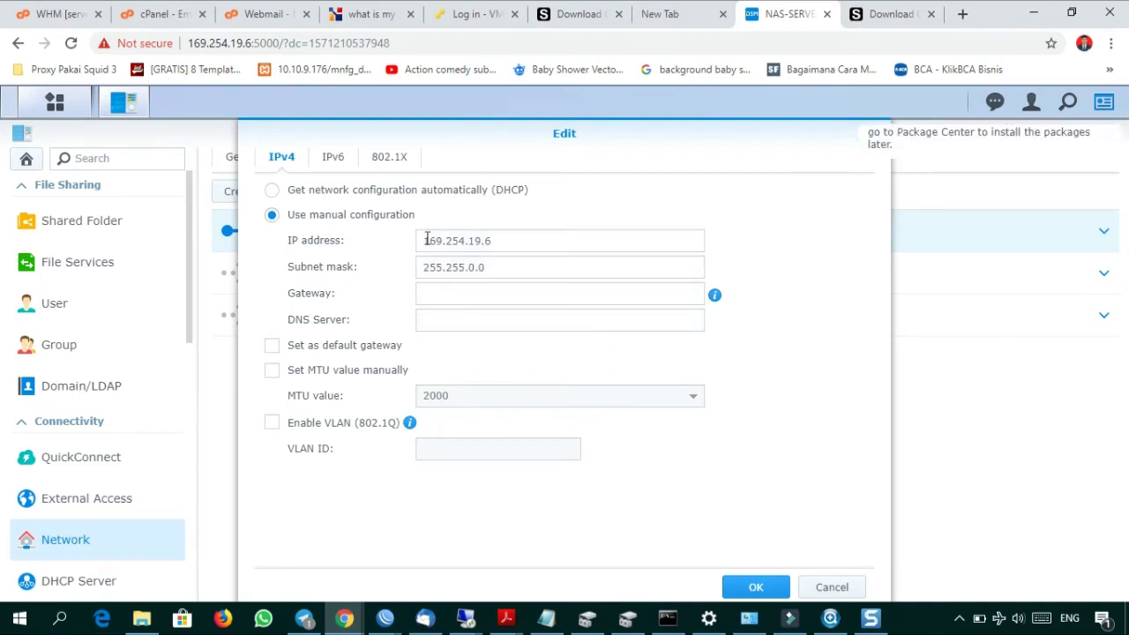
- Set the LAN interface's IP address to 40.40.40.254 and its subnet mask to 255.255.255.0
left_click_drag(527, 237, 207, 256)
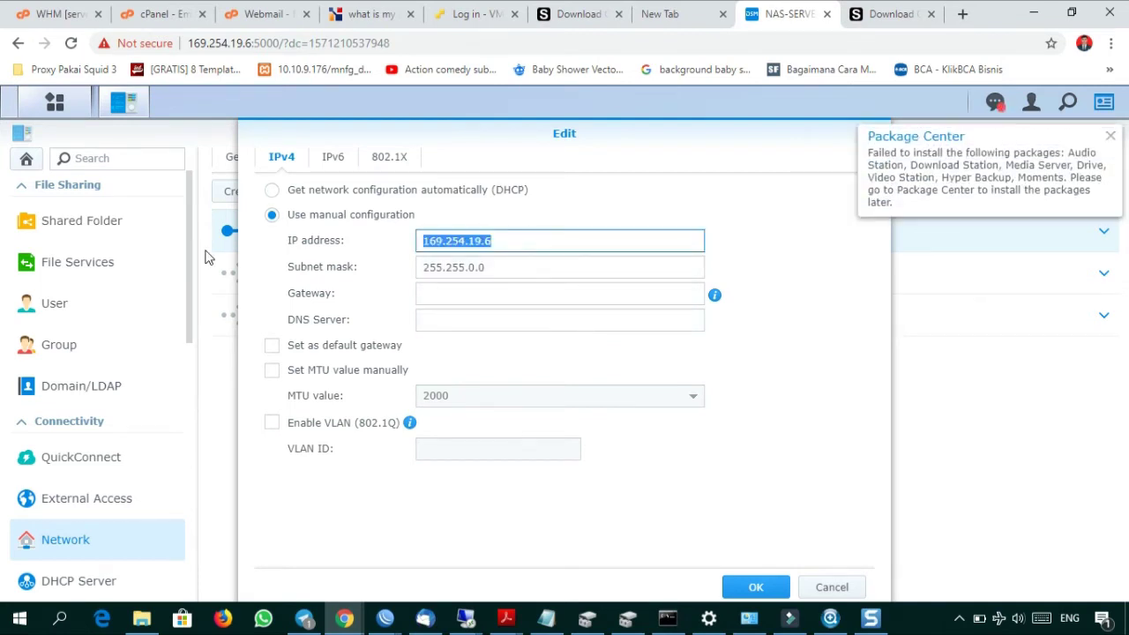
type("40.1")
key("BackSpace")
type("40.40.254")
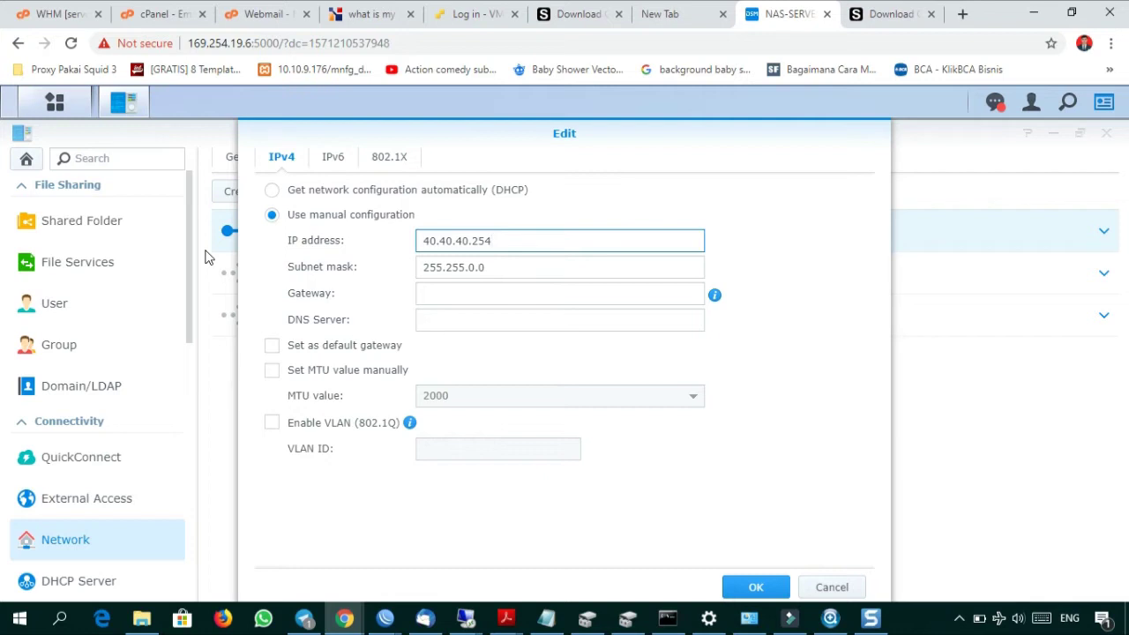
left_click(483, 267)
key("shift+End")
key("Left")
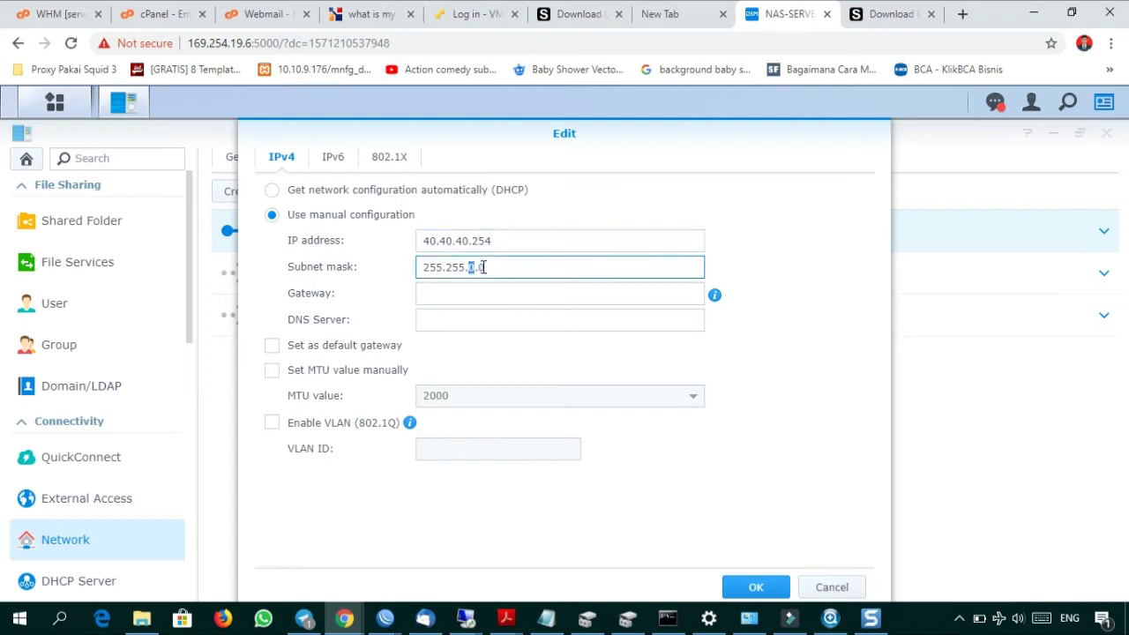
type("255")
- Set the LAN gateway to 40.40.40.1 and the DNS server to 8.8.8.8, and apply the network configuration
key("shift+Tab")
key("ctrl+c")
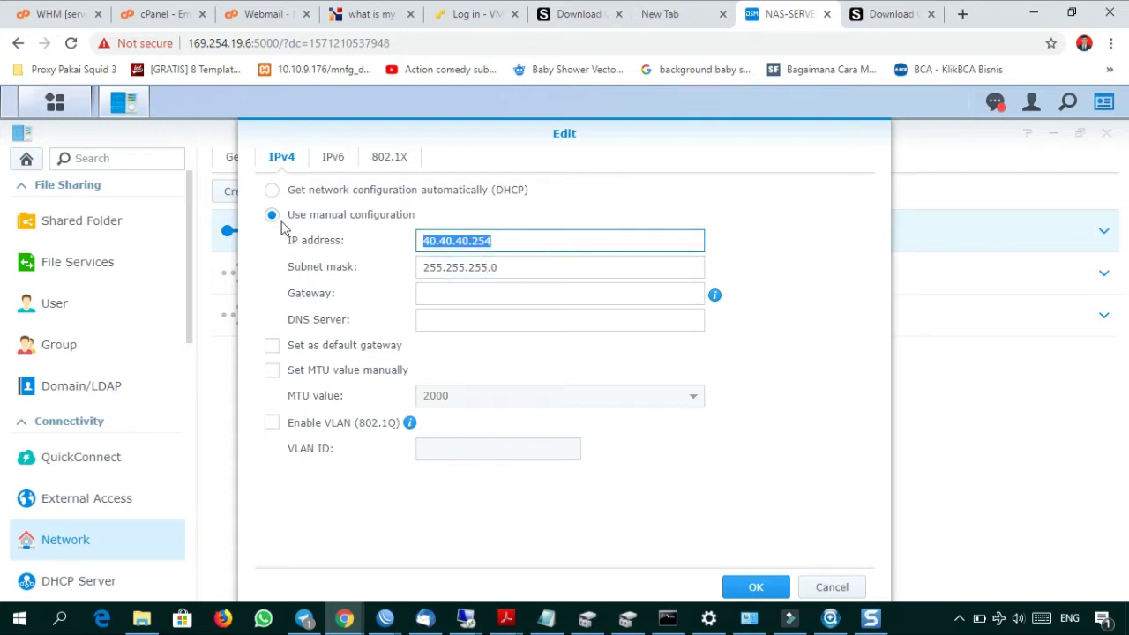
key("Tab")
key("Tab")
key("ctrl+v")
key("BackSpace")
key("BackSpace")
key("BackSpace")
type("1")
key("Tab")
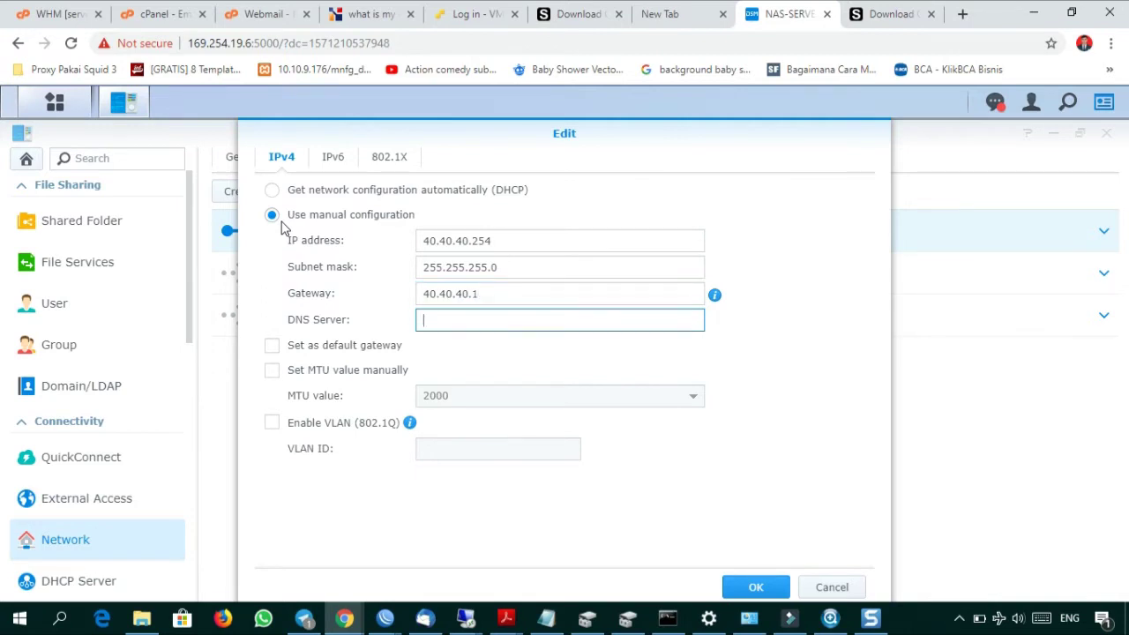
type("8.8.8.8")
left_click(752, 585)
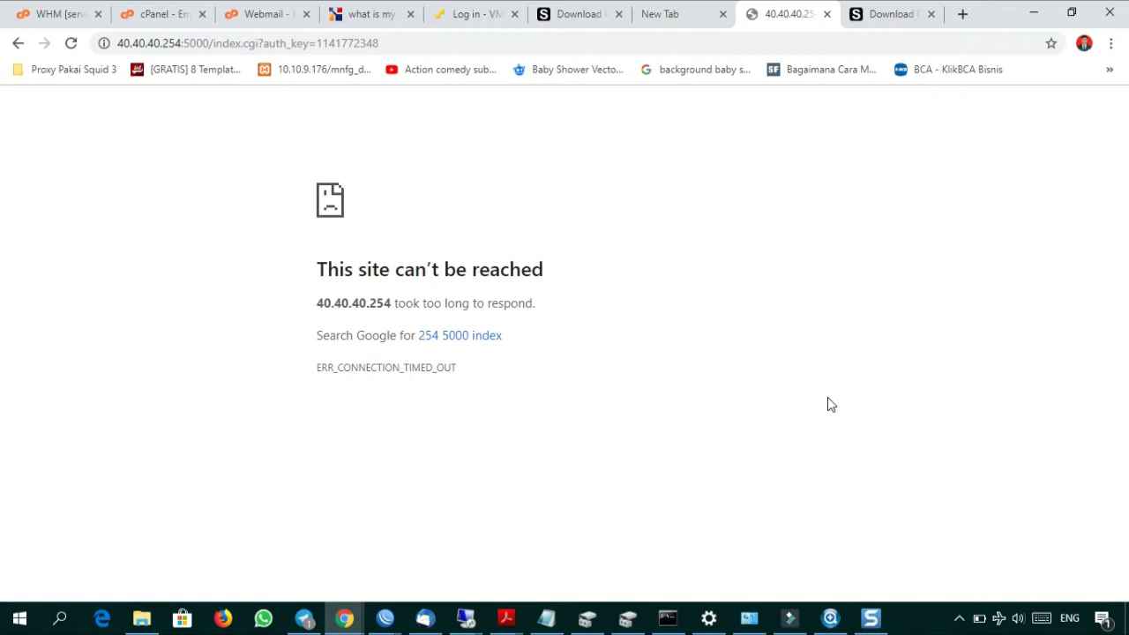
- Retry the NAS page, and test the connection from the Command Prompt with ping 40.40.40.254 -t, stopping it after a few packets
key("F5")
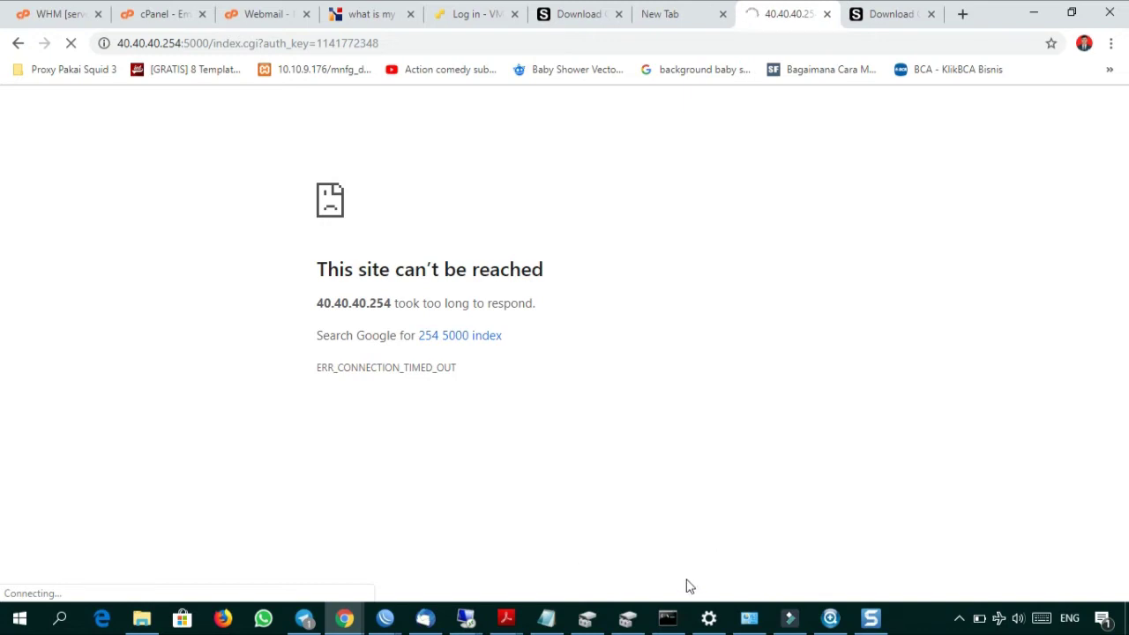
left_click(672, 619)
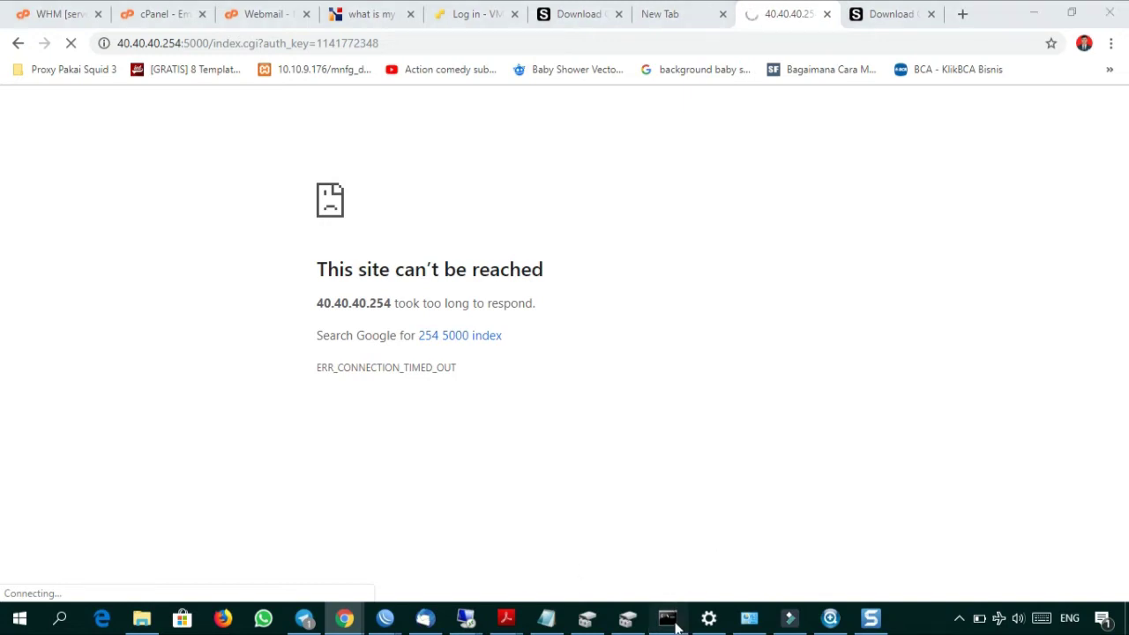
left_click(611, 328)
key("Up")
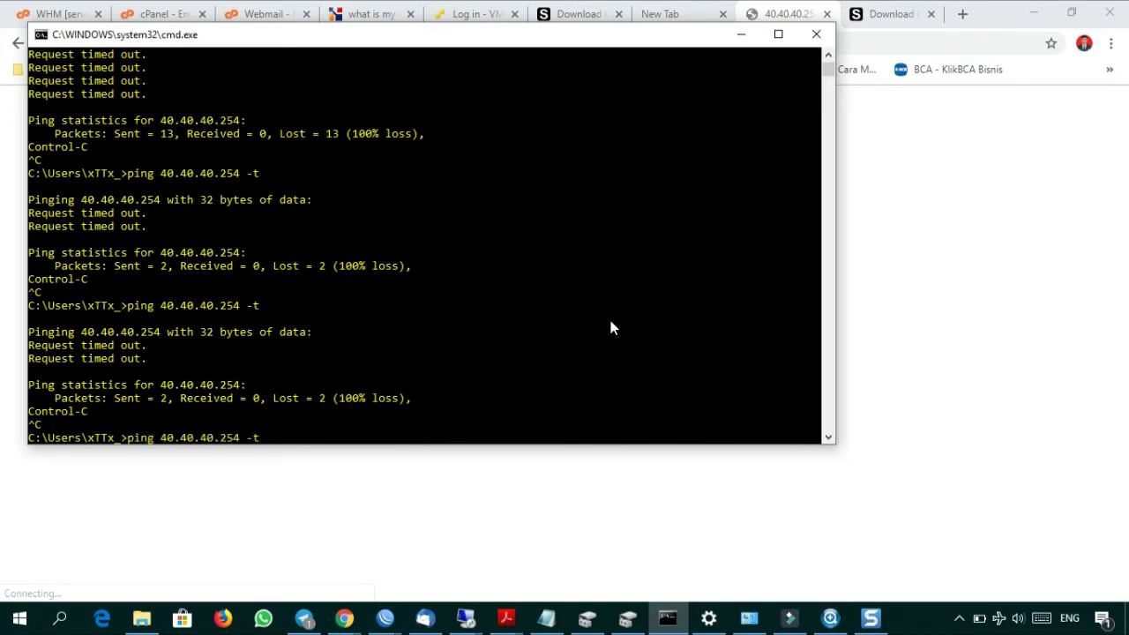
key("Return")
key("ctrl+c")
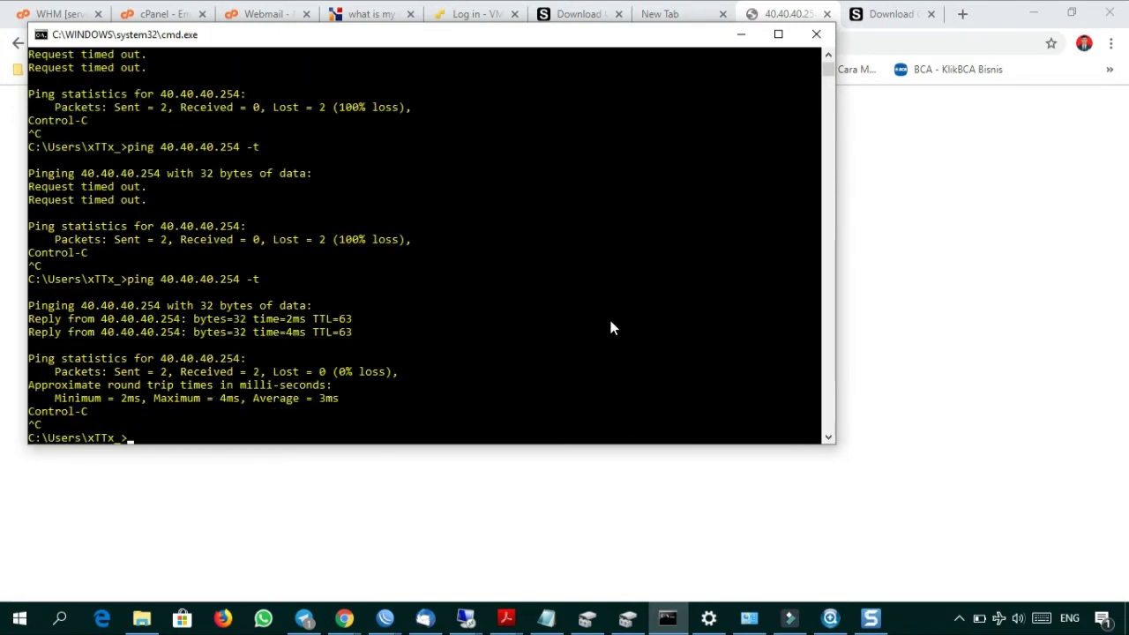
- Return to Chrome, load the DSM sign-in page at 40.40.40.254:5000 again and move its tab to the end of the row
left_click(871, 231)
left_click(789, 41)
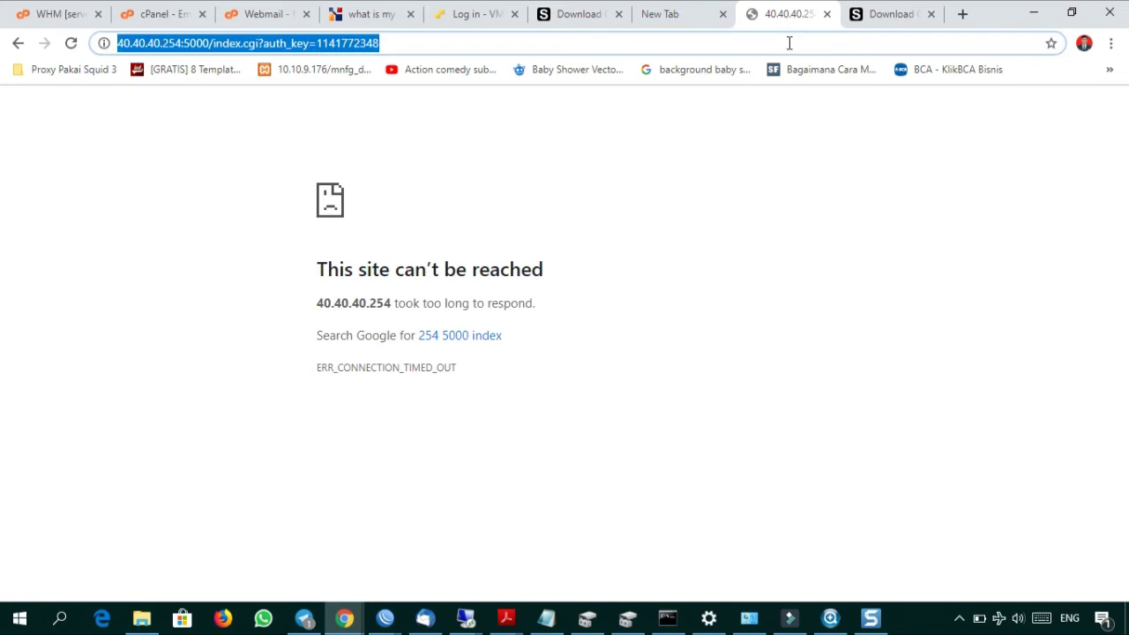
key("Return")
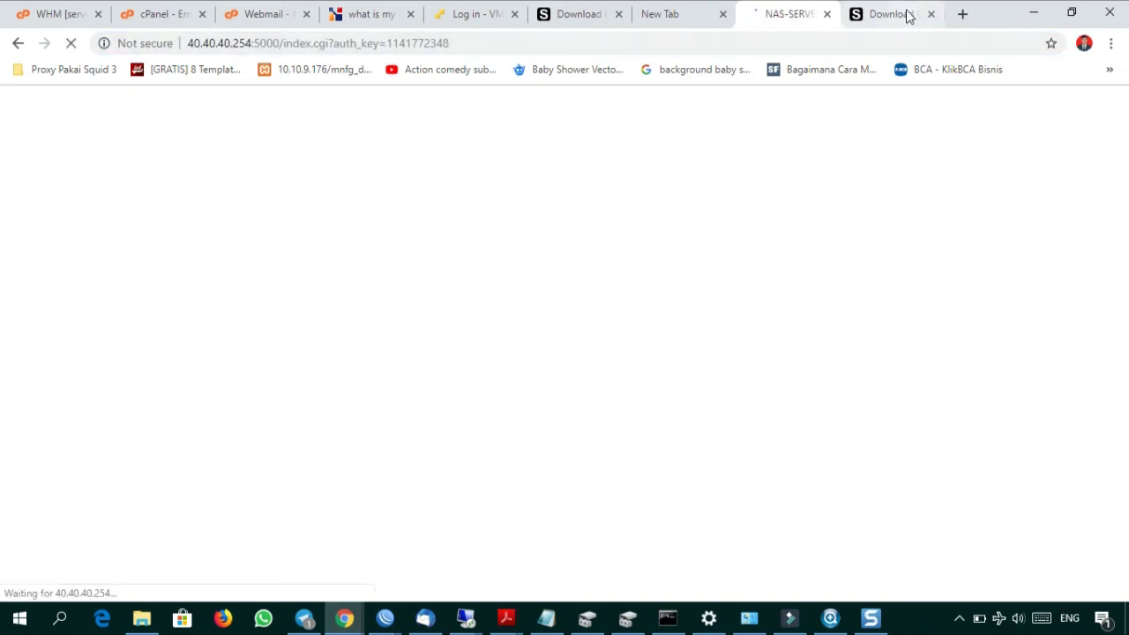
left_click(908, 16)
left_click(776, 18)
left_click_drag(776, 18, 875, 22)
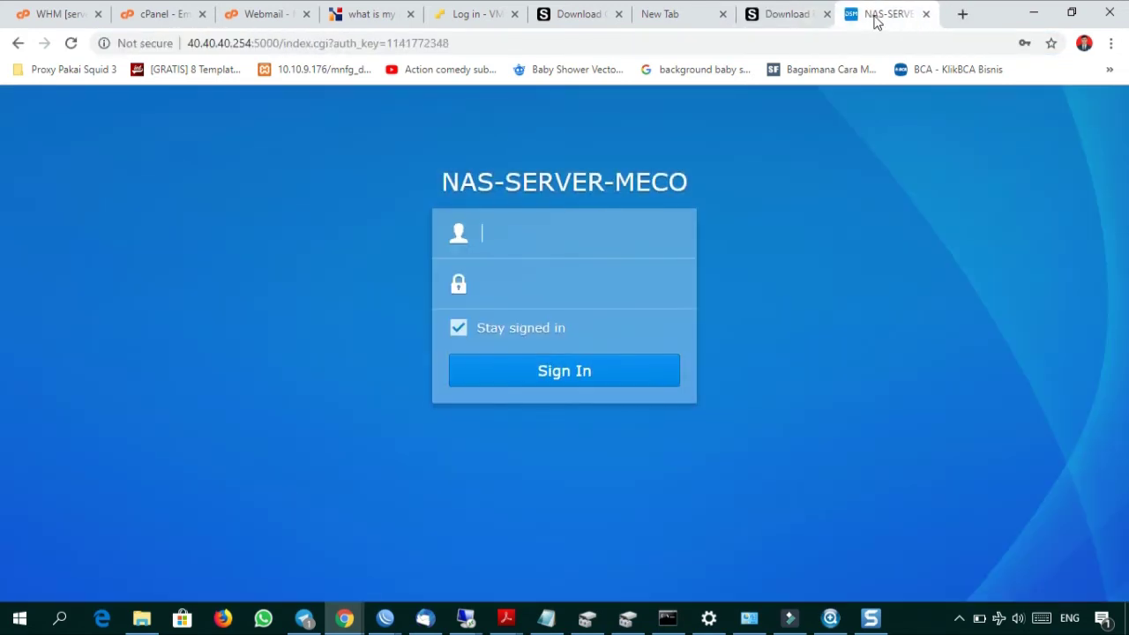
- Try to sign in to DSM as Administrator with the account password, and dismiss the browser's offer to save the password
type("Ad")
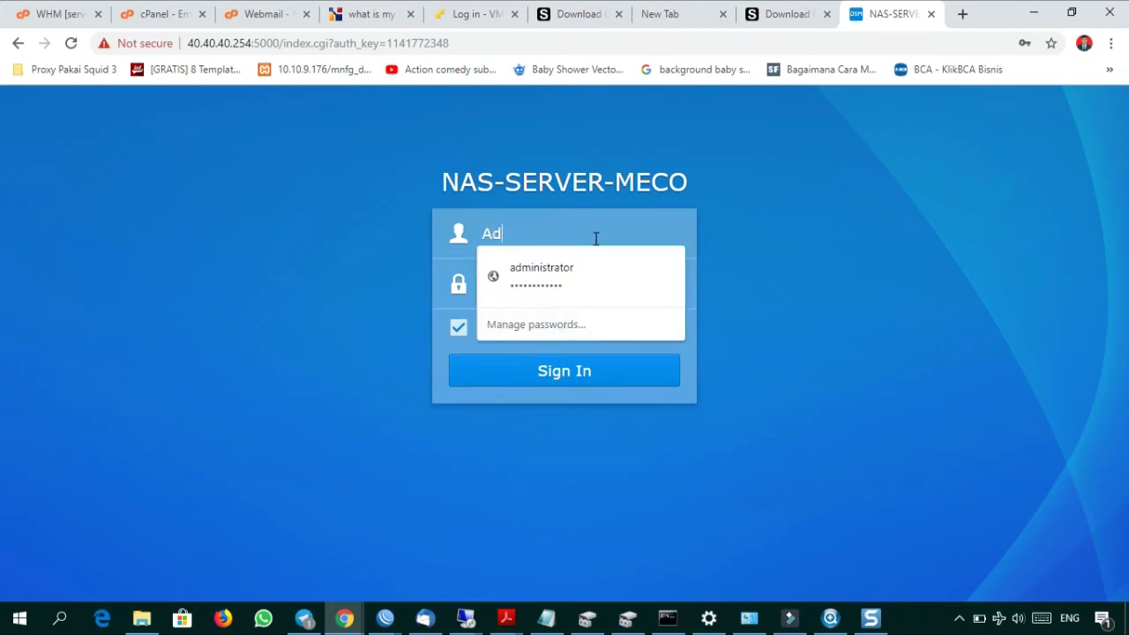
type("ministrator")
key("Tab")
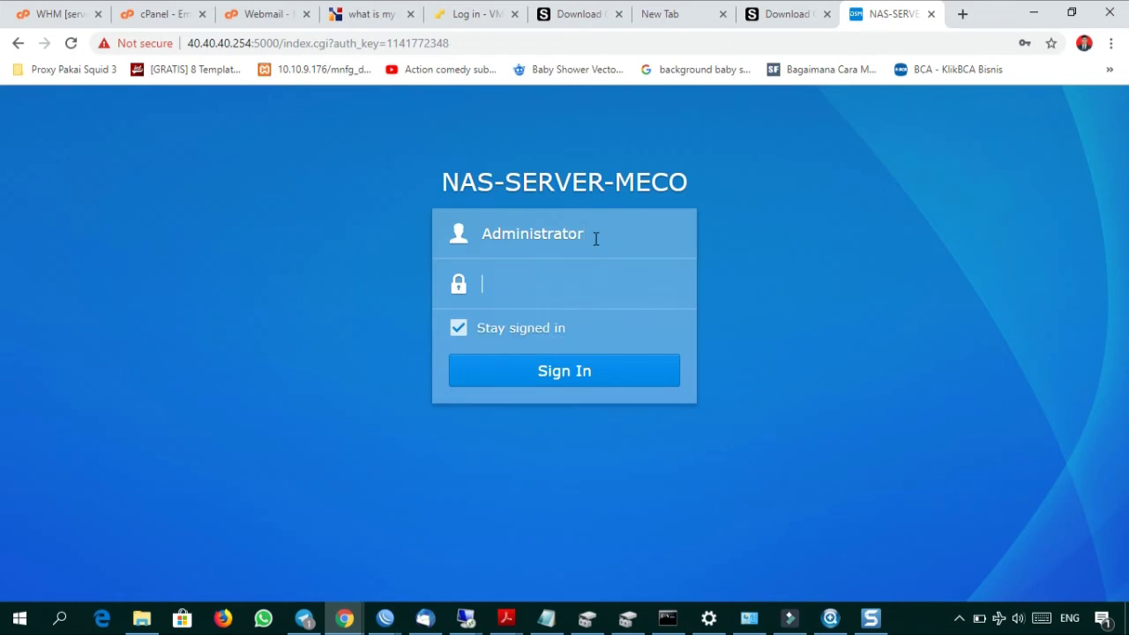
type("************")
key("Return")
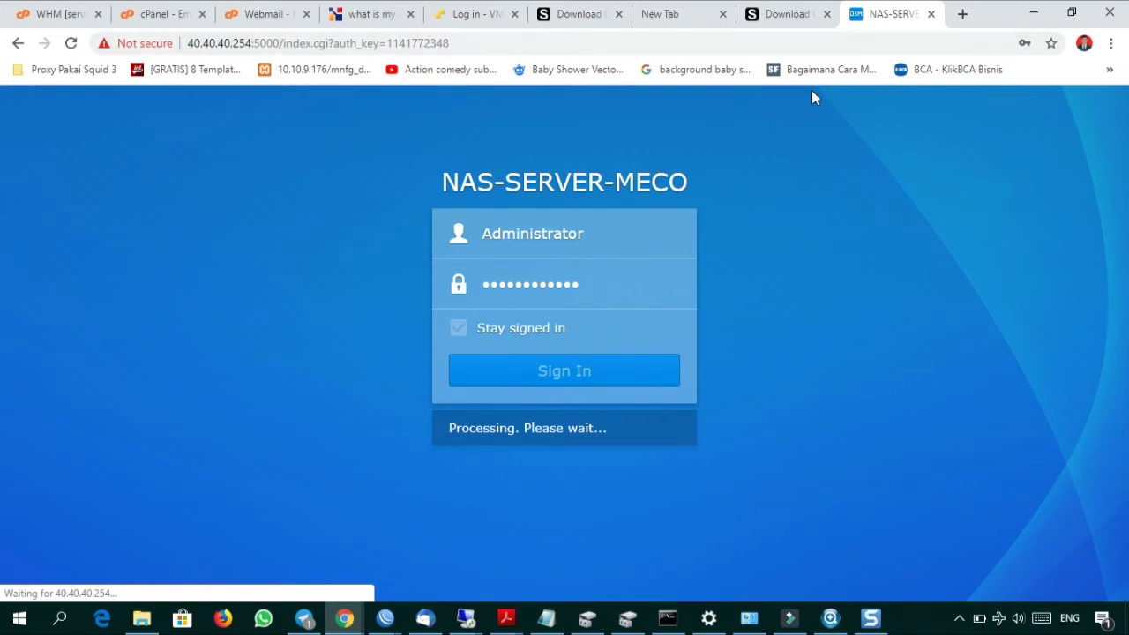
left_click(789, 18)
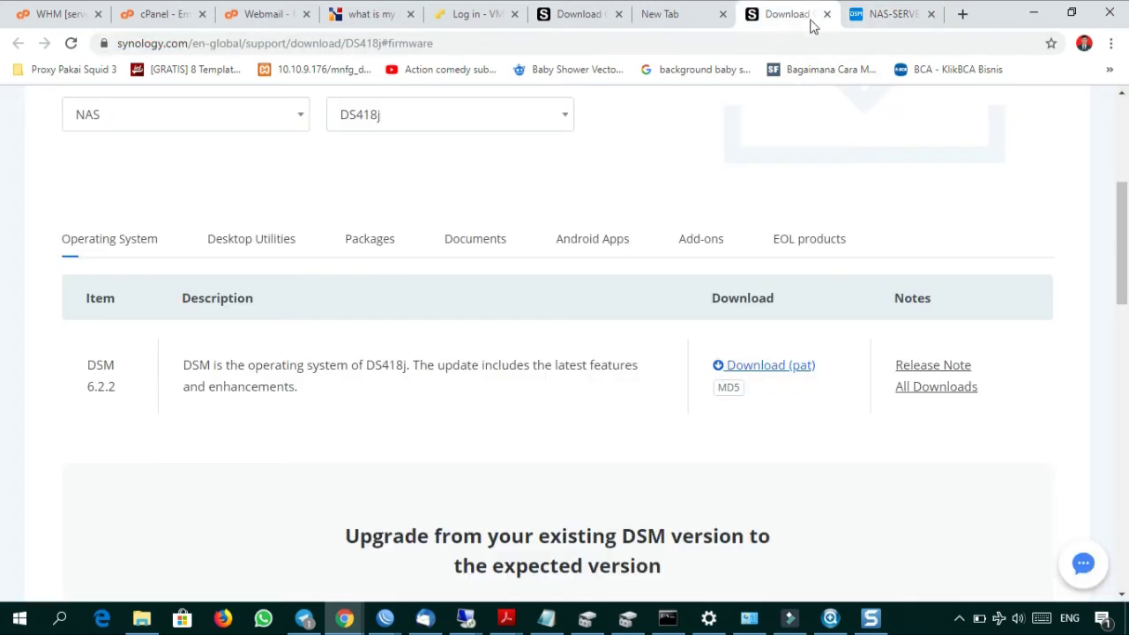
left_click(886, 15)
left_click(804, 46)
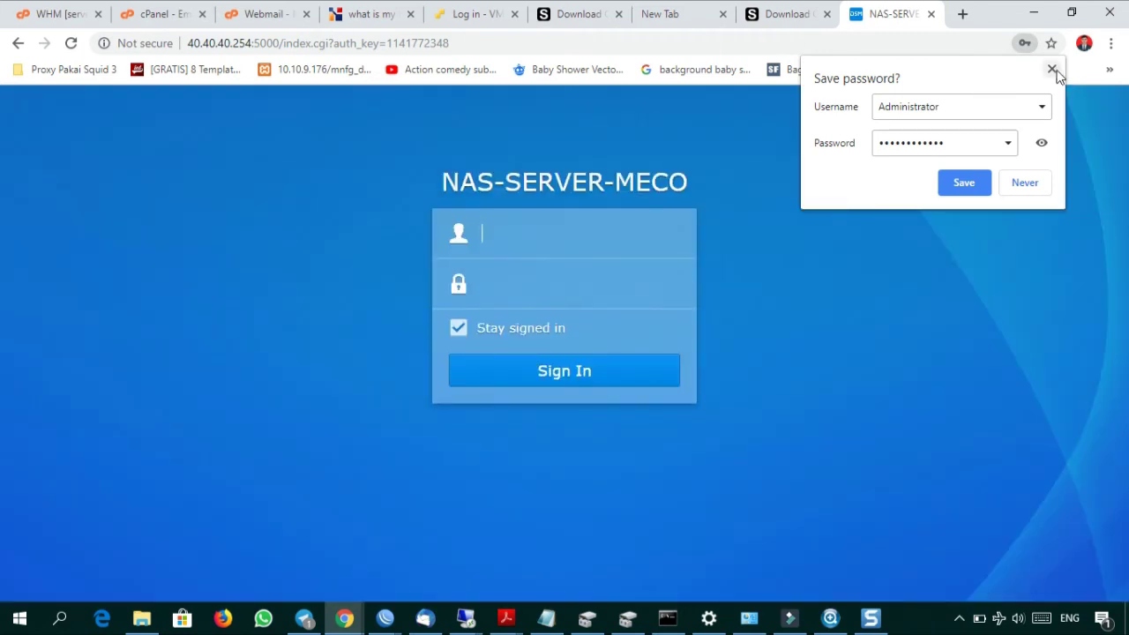
left_click(1053, 70)
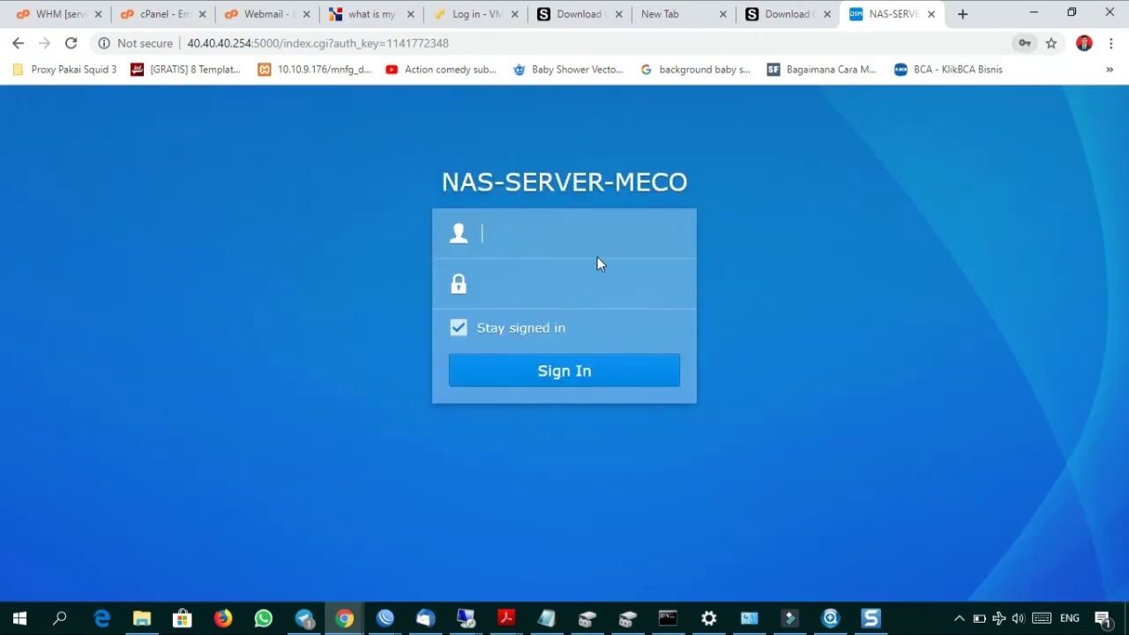
- Sign in to DSM again by entering the username Administrator and the account password, and decline to save the password in the browser
type("Adm")
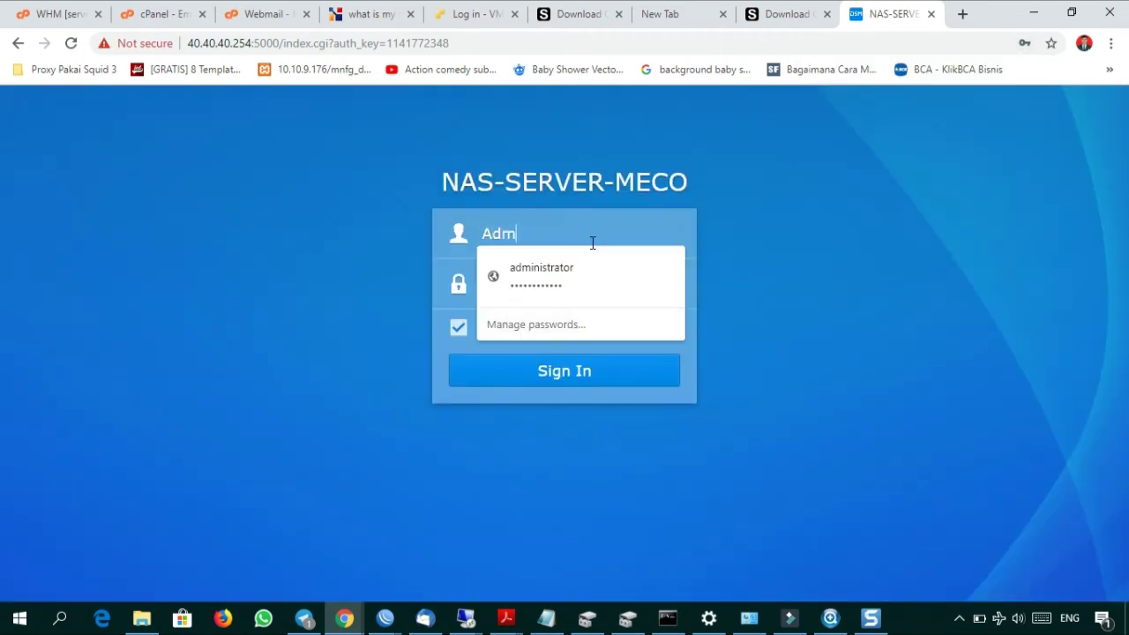
type("inistrator")
key("Tab")
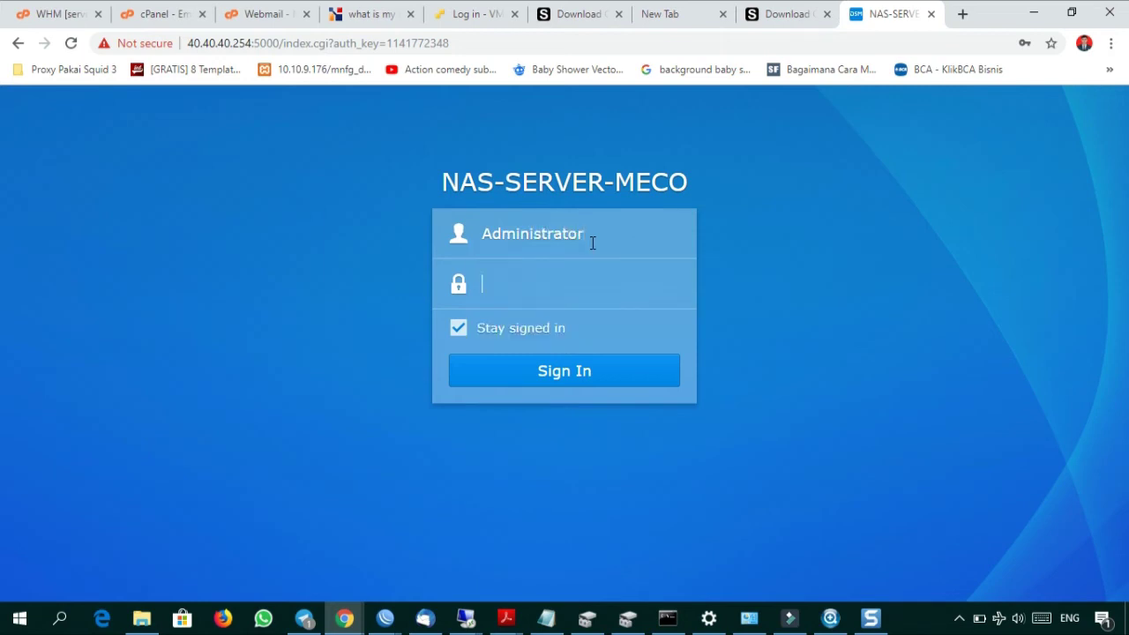
type("••••••••••••")
key("Return")
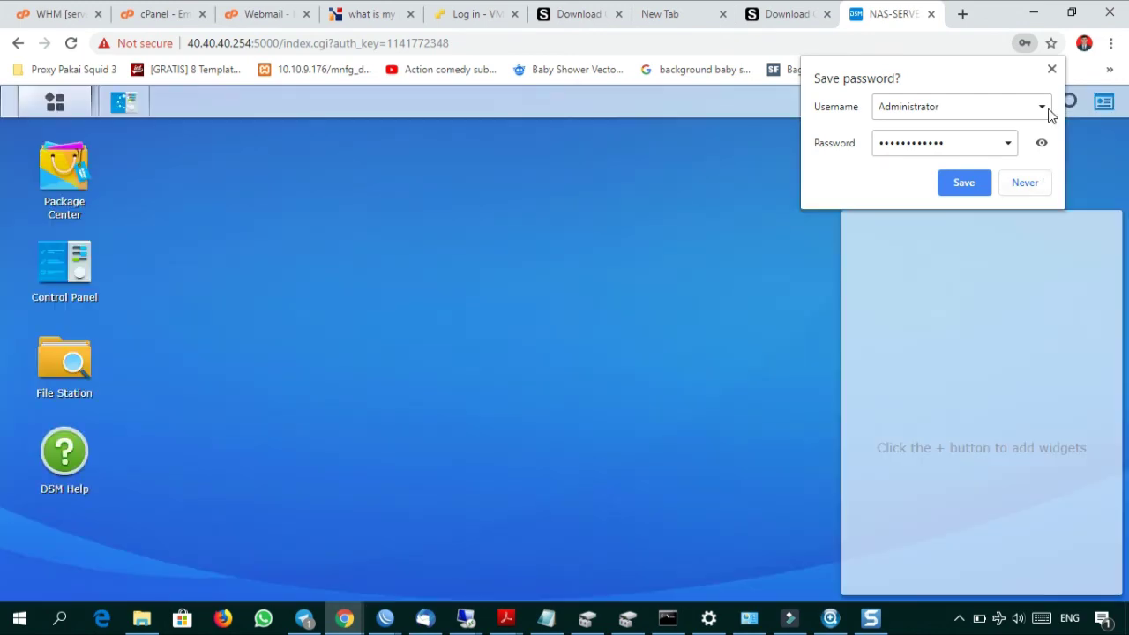
left_click(1050, 71)
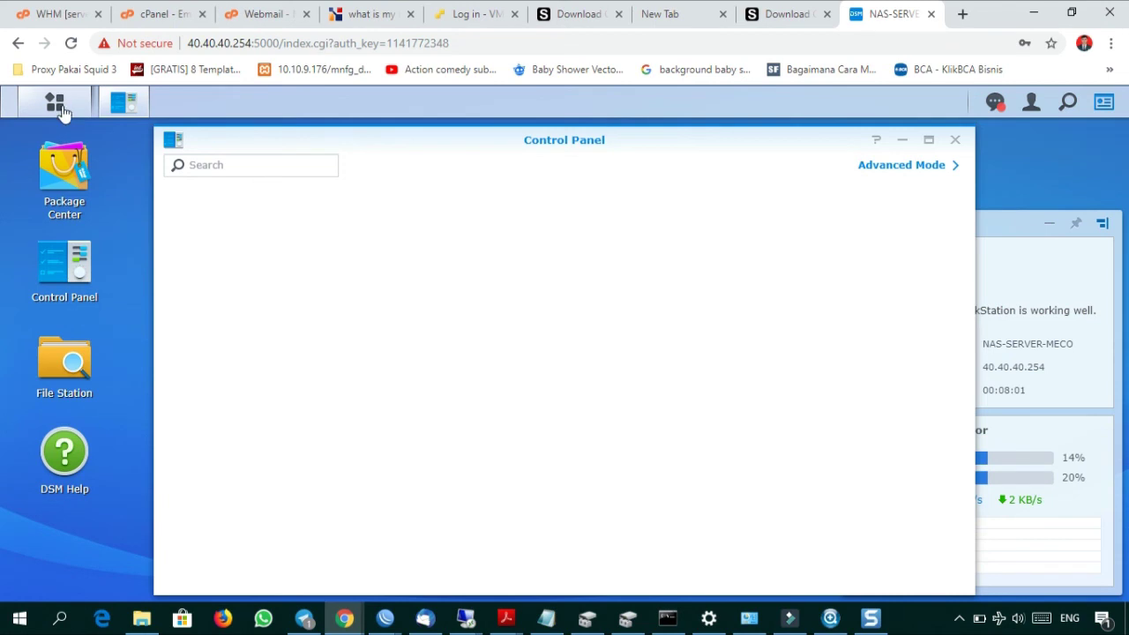
- Review the server name and general network settings in the Control Panel, and close the Control Panel window
left_click(55, 103)
left_click(746, 271)
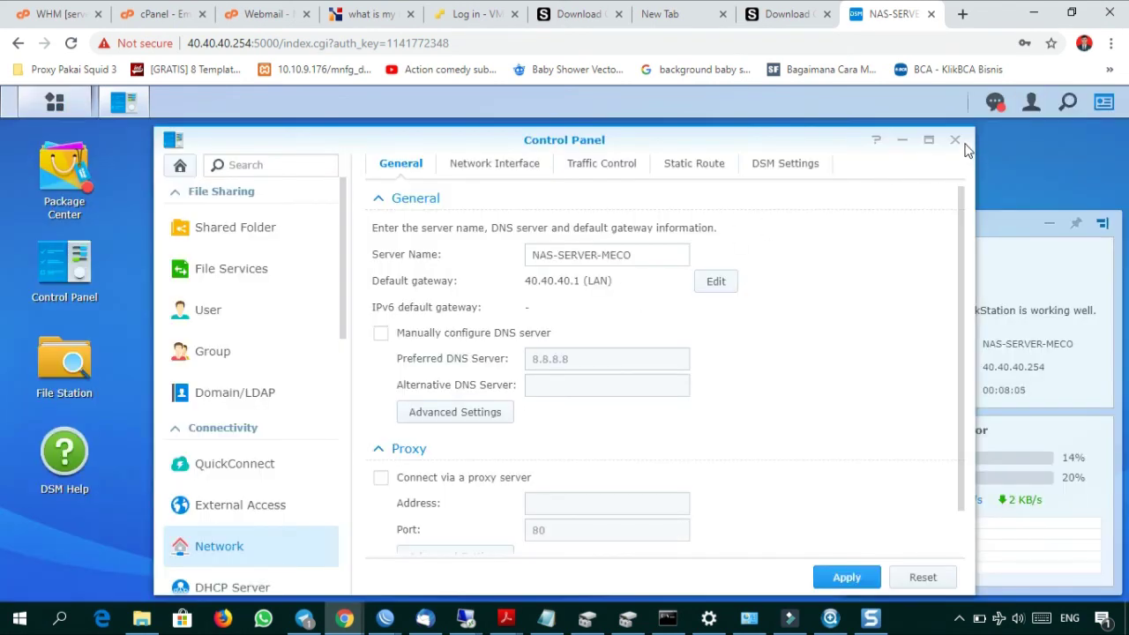
left_click(597, 254)
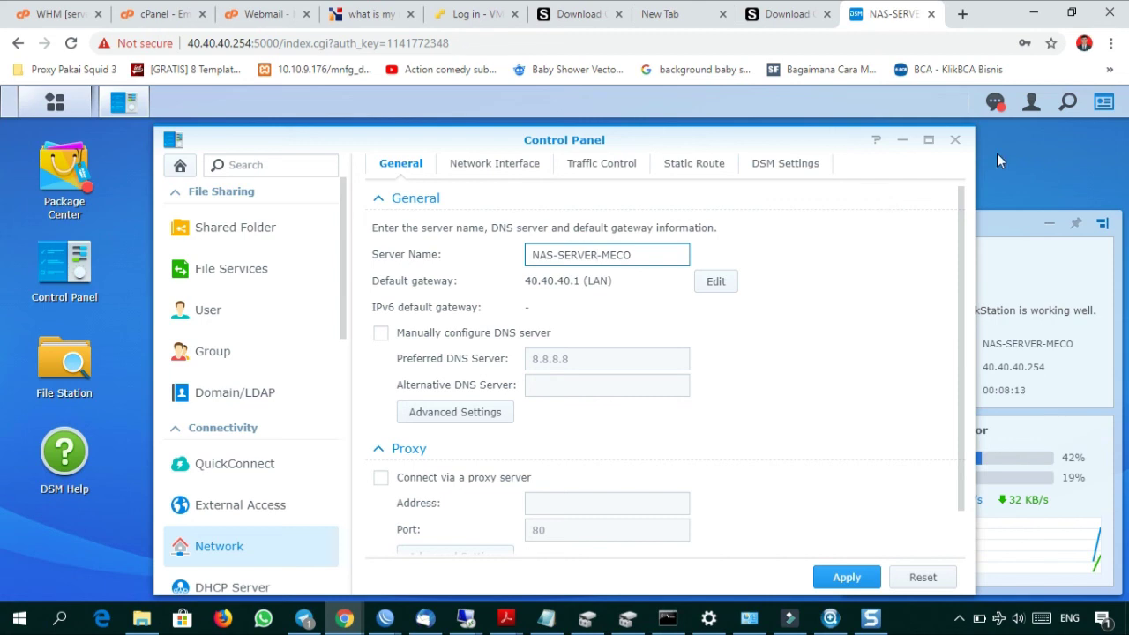
left_click(955, 141)
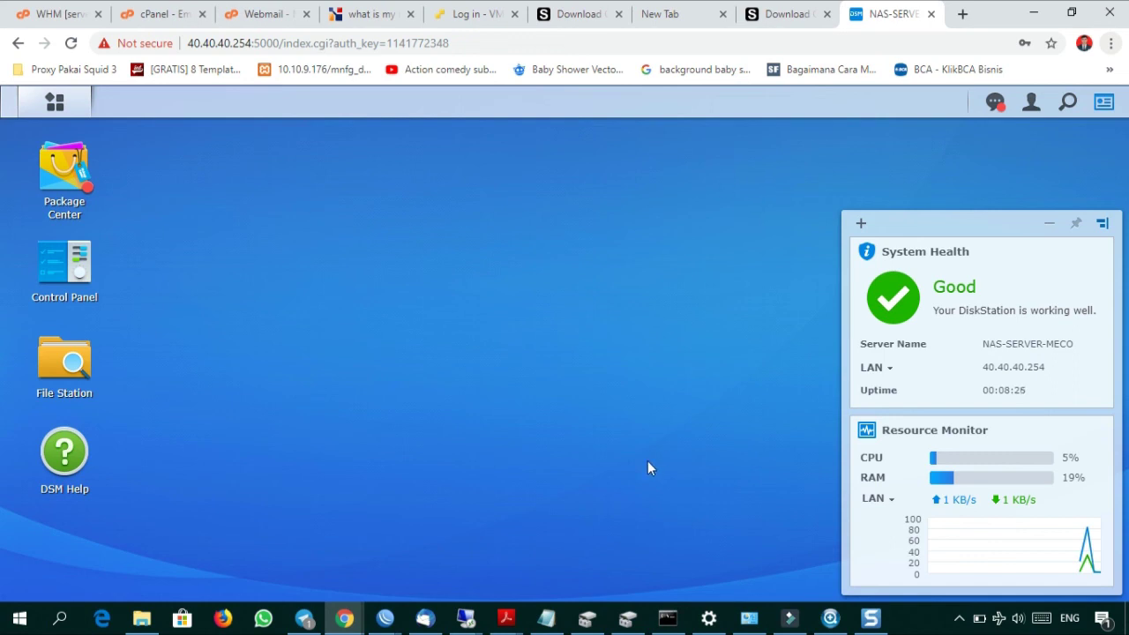
left_click(925, 624)
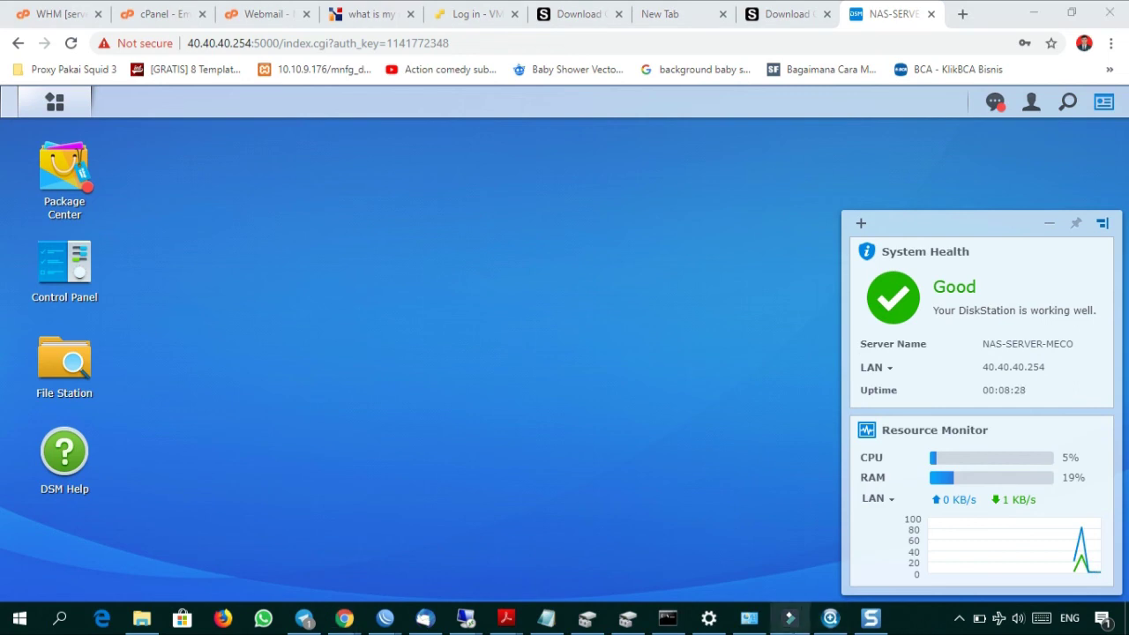
left_click(959, 617)
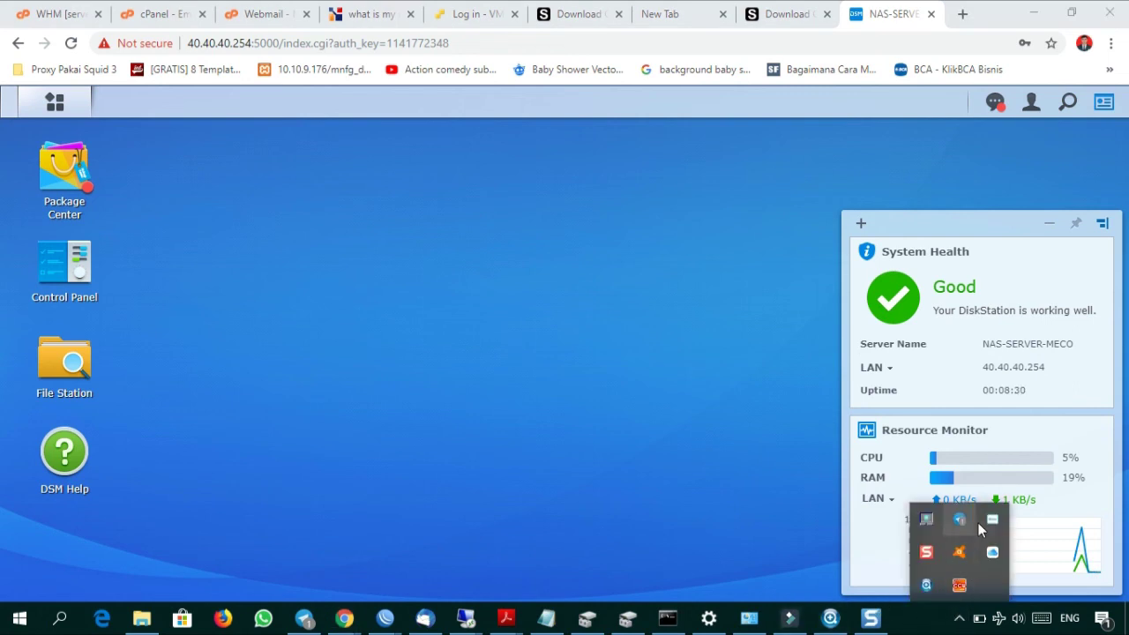